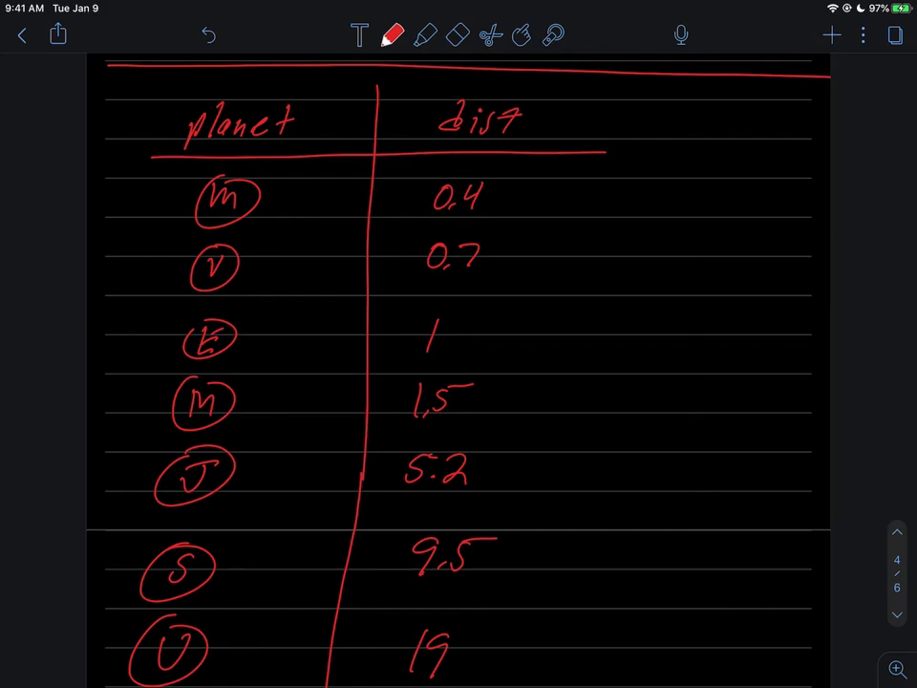
Highlight the first three planet rows in yellow: M 0.4, V 0.7 and E 1.
{"action": "left_click", "coordinate": [425, 34]}
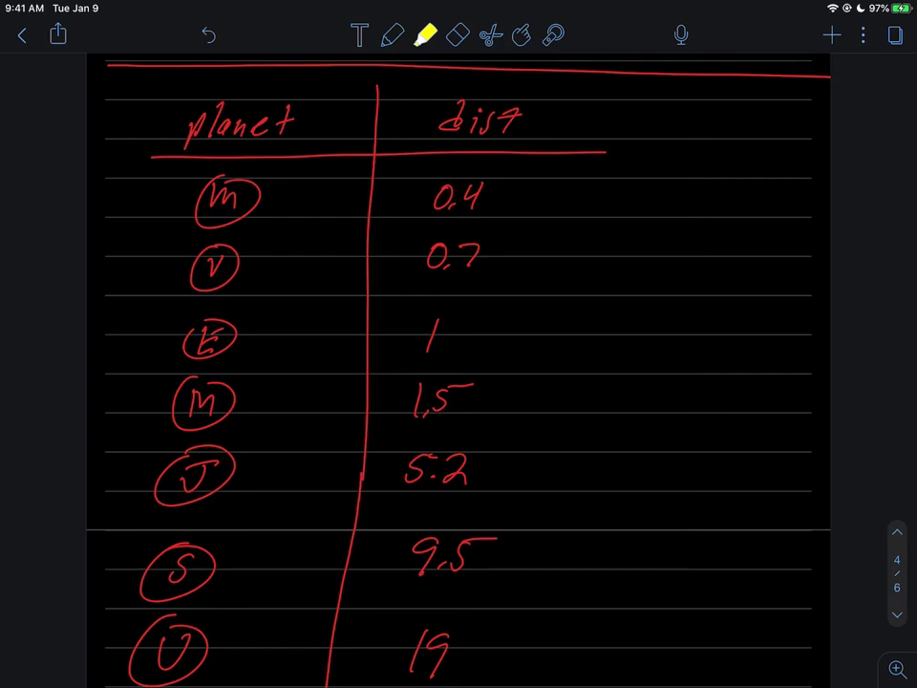
{"action": "left_click_drag", "start_coordinate": [180, 207], "coordinate": [264, 196]}
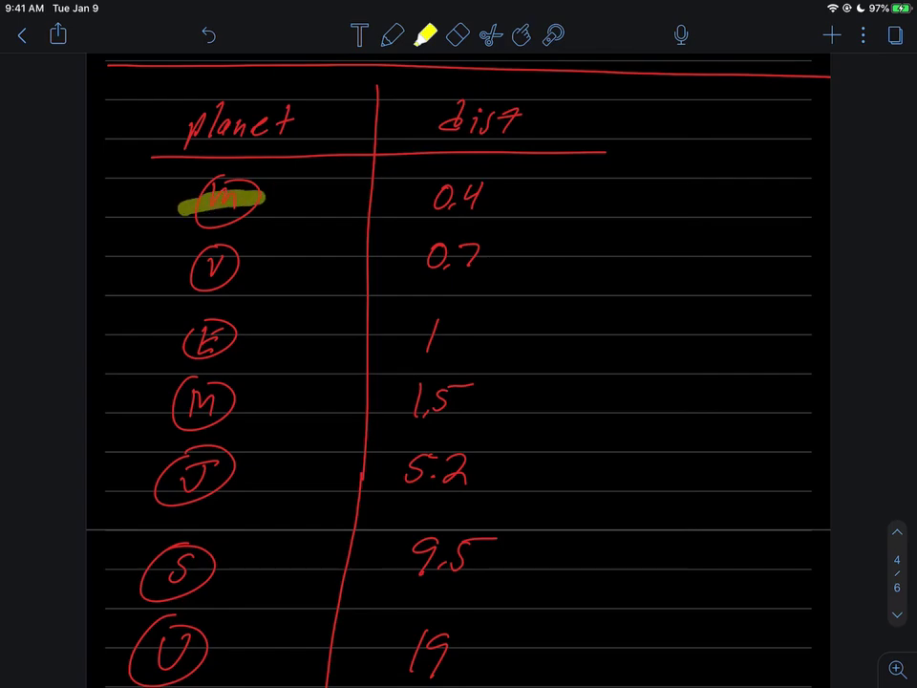
{"action": "left_click_drag", "start_coordinate": [420, 198], "coordinate": [486, 196]}
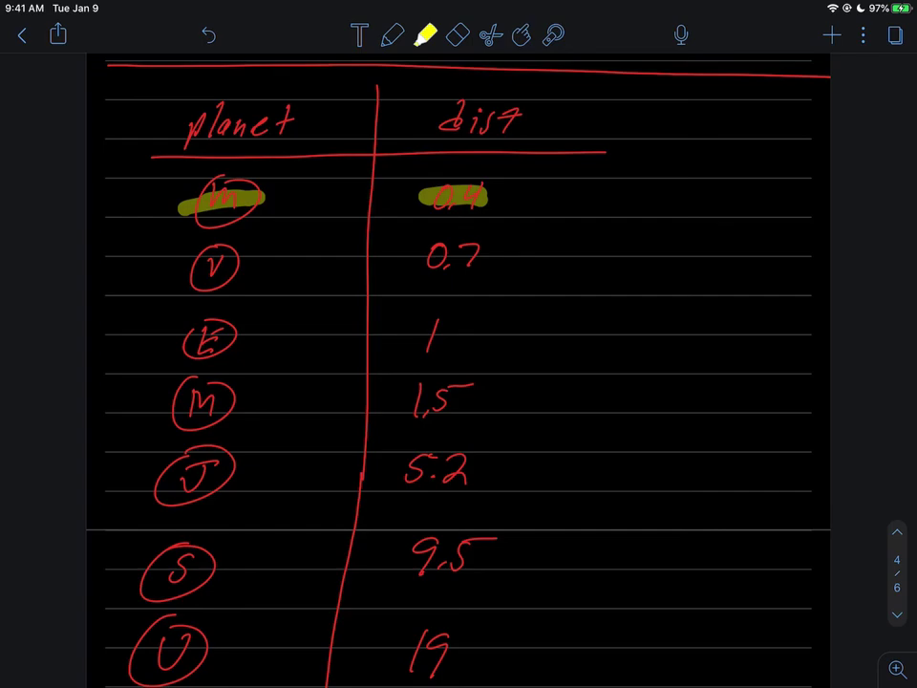
{"action": "left_click_drag", "start_coordinate": [179, 271], "coordinate": [253, 265]}
{"action": "left_click_drag", "start_coordinate": [397, 256], "coordinate": [484, 255]}
{"action": "left_click_drag", "start_coordinate": [181, 338], "coordinate": [250, 334]}
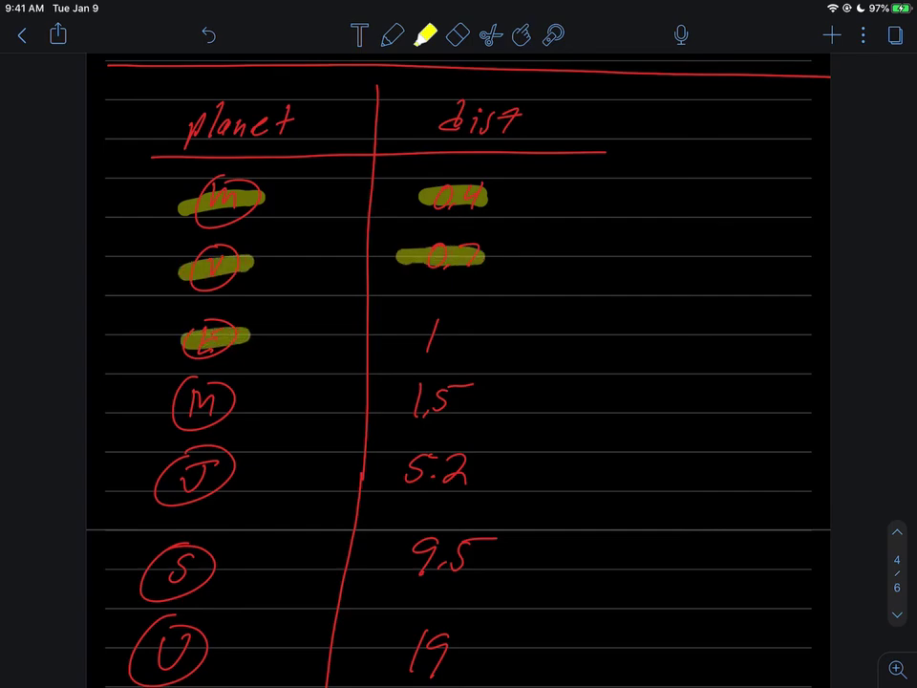
{"action": "left_click_drag", "start_coordinate": [394, 336], "coordinate": [464, 332]}
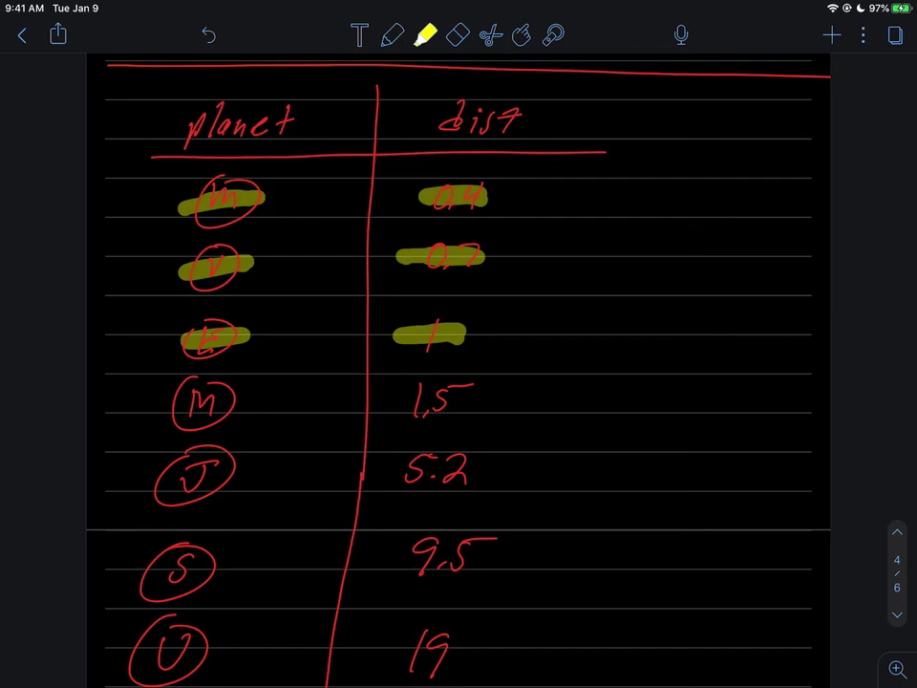
Highlight the remaining planet rows: M 1.5, J 5.2, S 9.5, U 19 and N 30.
{"action": "scroll", "coordinate": [458, 373], "scroll_direction": "down", "scroll_amount": 2}
{"action": "left_click_drag", "start_coordinate": [166, 311], "coordinate": [262, 310]}
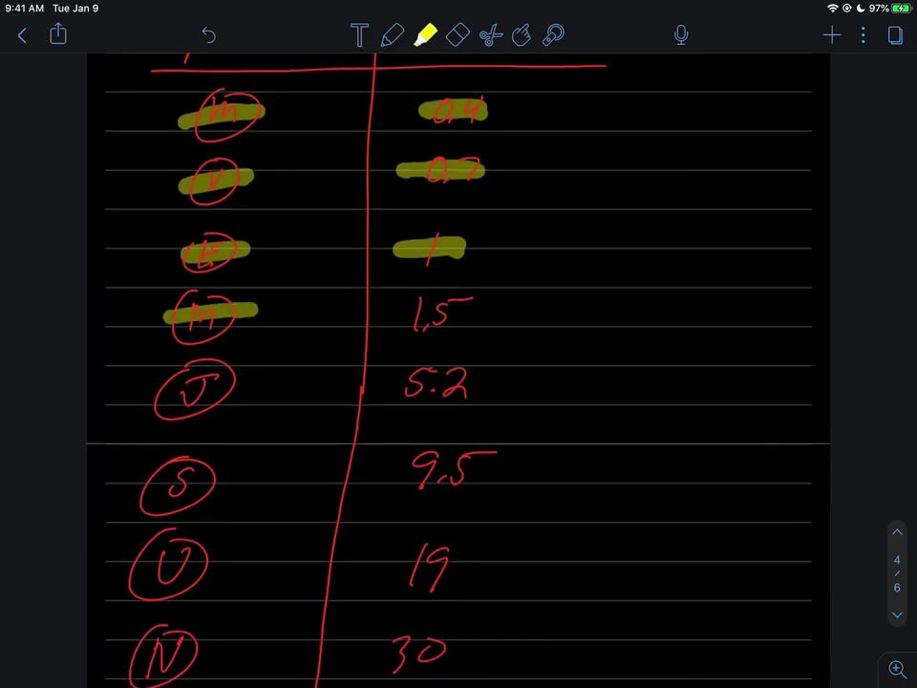
{"action": "left_click_drag", "start_coordinate": [399, 312], "coordinate": [487, 310]}
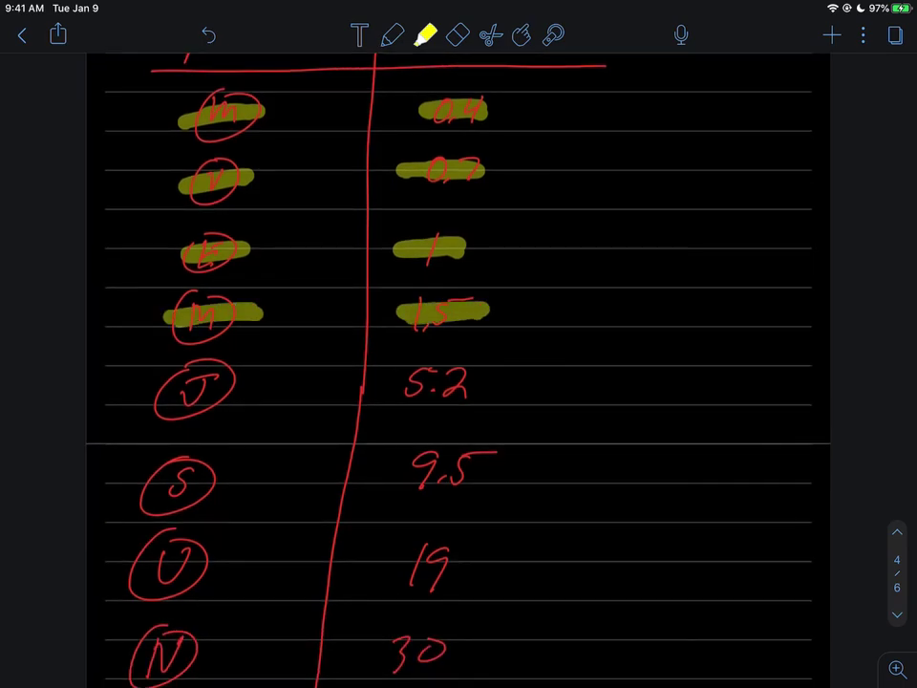
{"action": "scroll", "coordinate": [458, 373], "scroll_direction": "down", "scroll_amount": 3}
{"action": "left_click_drag", "start_coordinate": [156, 279], "coordinate": [262, 276]}
{"action": "left_click_drag", "start_coordinate": [428, 271], "coordinate": [514, 277]}
{"action": "left_click_drag", "start_coordinate": [140, 367], "coordinate": [235, 363]}
{"action": "left_click_drag", "start_coordinate": [412, 350], "coordinate": [513, 357]}
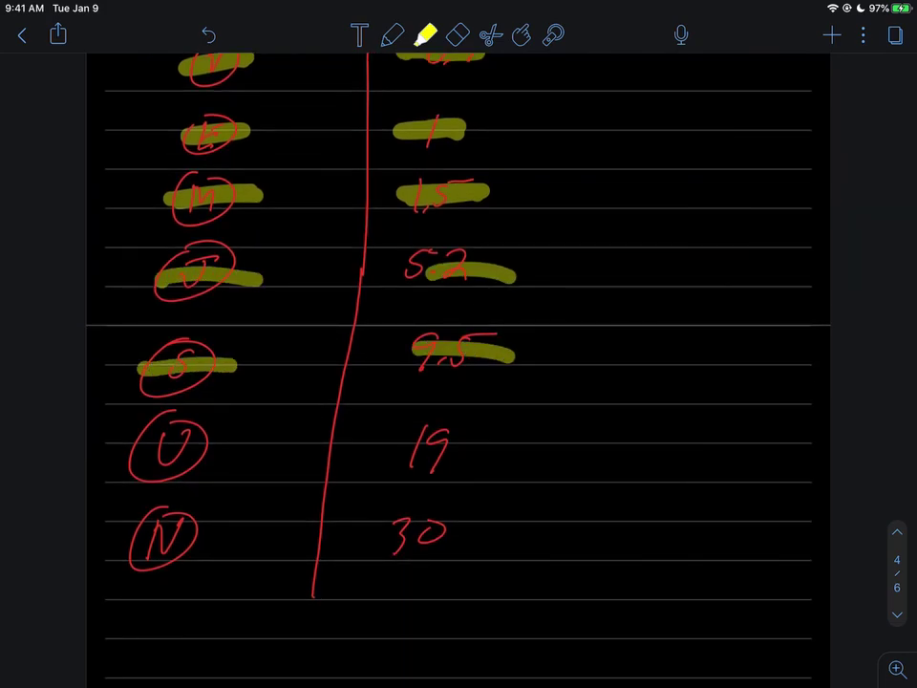
{"action": "left_click_drag", "start_coordinate": [132, 451], "coordinate": [236, 442]}
{"action": "left_click_drag", "start_coordinate": [392, 461], "coordinate": [483, 456]}
{"action": "left_click_drag", "start_coordinate": [125, 540], "coordinate": [235, 522]}
{"action": "left_click_drag", "start_coordinate": [382, 540], "coordinate": [464, 524]}
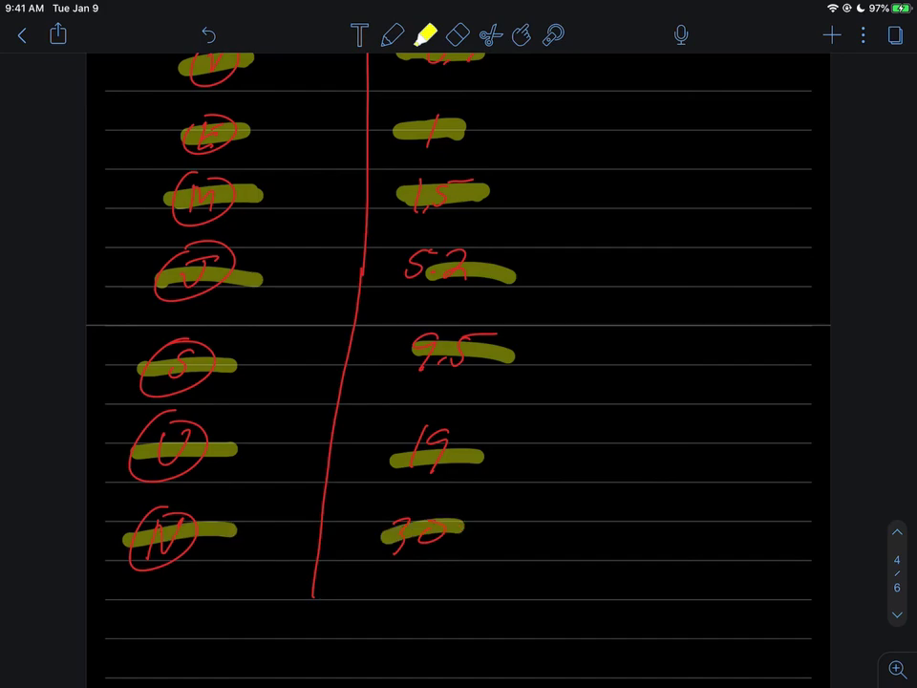
Switch the pen to magenta and write an underlined 'Solar System' heading beside the table.
{"action": "left_click", "coordinate": [392, 34]}
{"action": "left_click", "coordinate": [392, 35]}
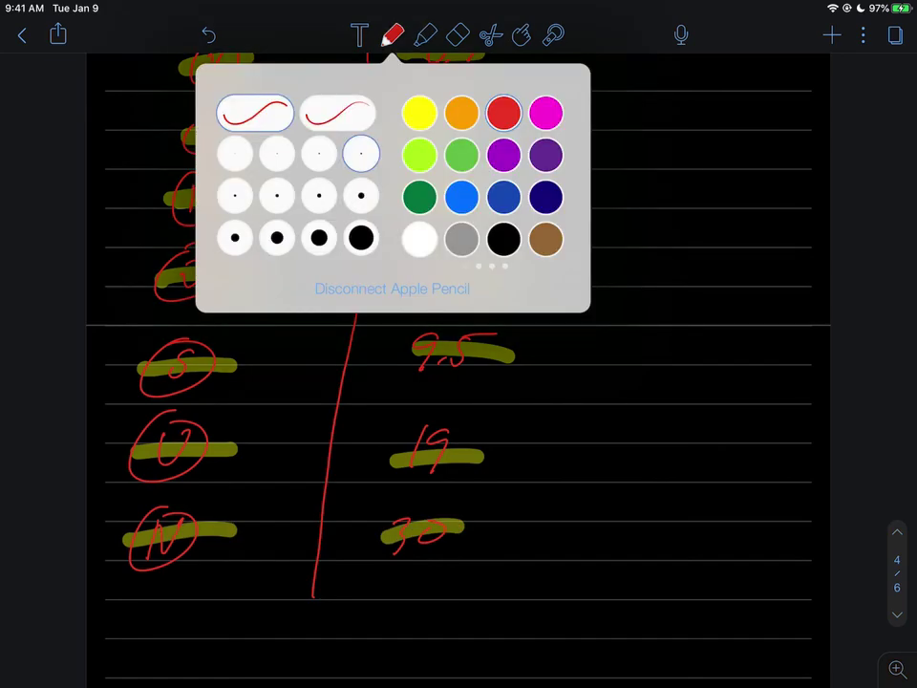
{"action": "left_click", "coordinate": [545, 112]}
{"action": "mouse_move", "coordinate": [628, 102]}
{"action": "left_mouse_down"}
{"action": "mouse_move", "coordinate": [613, 105]}
{"action": "mouse_move", "coordinate": [656, 122]}
{"action": "mouse_move", "coordinate": [680, 114]}
{"action": "left_mouse_up"}
{"action": "mouse_move", "coordinate": [734, 101]}
{"action": "left_mouse_down"}
{"action": "mouse_move", "coordinate": [718, 119]}
{"action": "mouse_move", "coordinate": [778, 92]}
{"action": "mouse_move", "coordinate": [804, 116]}
{"action": "left_mouse_up"}
{"action": "left_click_drag", "start_coordinate": [599, 147], "coordinate": [804, 134]}
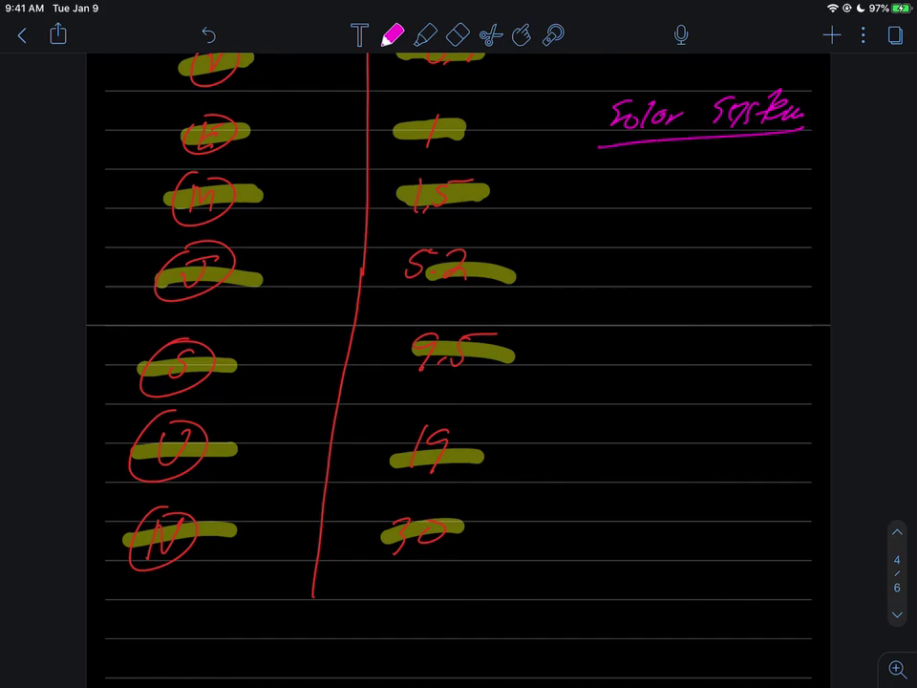
Write '0…100 AU' beneath the Solar System heading.
{"action": "mouse_move", "coordinate": [603, 178]}
{"action": "left_mouse_down"}
{"action": "mouse_move", "coordinate": [596, 197]}
{"action": "mouse_move", "coordinate": [618, 183]}
{"action": "left_mouse_up"}
{"action": "left_click", "coordinate": [630, 197]}
{"action": "left_click", "coordinate": [640, 197]}
{"action": "mouse_move", "coordinate": [675, 178]}
{"action": "left_mouse_down"}
{"action": "mouse_move", "coordinate": [673, 199]}
{"action": "mouse_move", "coordinate": [690, 182]}
{"action": "left_mouse_up"}
{"action": "left_click_drag", "start_coordinate": [706, 181], "coordinate": [769, 195]}
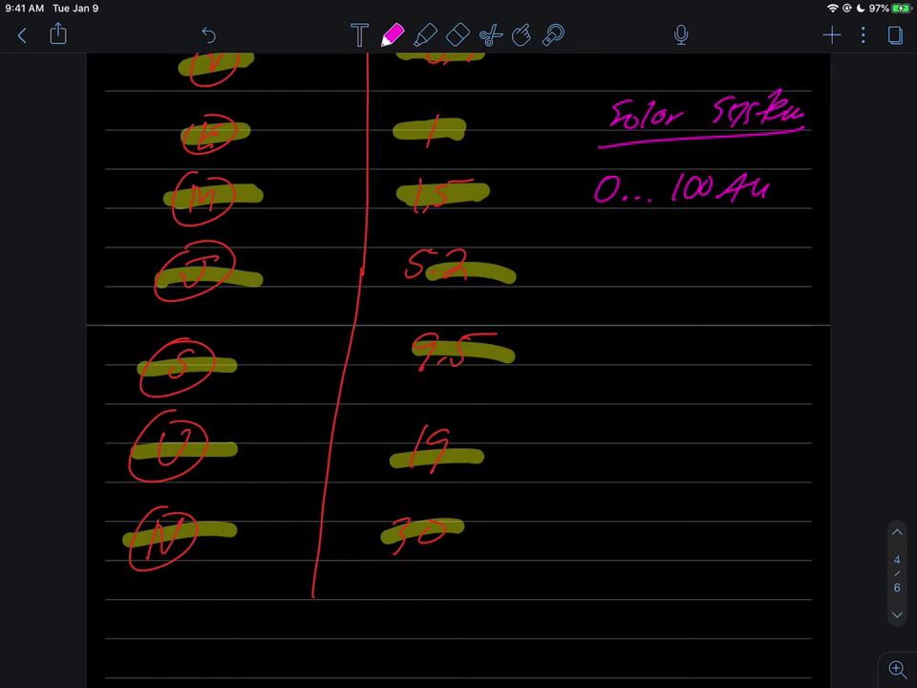
Write the heading 'Terms (distances)' in the blank area of page 5.
{"action": "scroll", "coordinate": [458, 363], "scroll_direction": "down", "scroll_amount": 5}
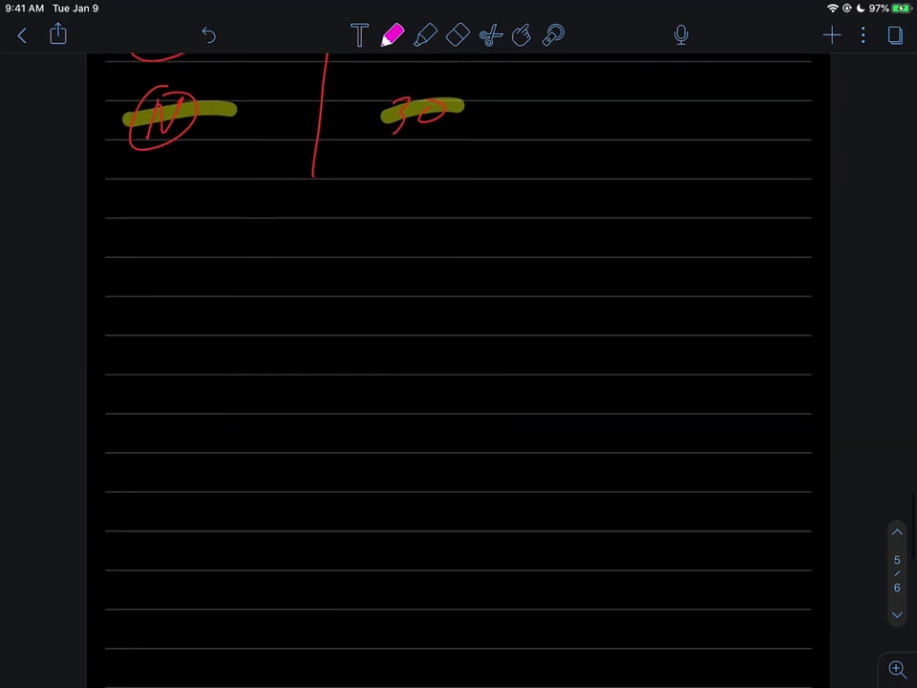
{"action": "mouse_move", "coordinate": [175, 222]}
{"action": "left_mouse_down"}
{"action": "mouse_move", "coordinate": [173, 247]}
{"action": "mouse_move", "coordinate": [191, 221]}
{"action": "left_mouse_up"}
{"action": "mouse_move", "coordinate": [194, 235]}
{"action": "left_mouse_down"}
{"action": "mouse_move", "coordinate": [227, 224]}
{"action": "mouse_move", "coordinate": [260, 242]}
{"action": "mouse_move", "coordinate": [339, 245]}
{"action": "left_mouse_up"}
{"action": "mouse_move", "coordinate": [356, 231]}
{"action": "left_mouse_down"}
{"action": "mouse_move", "coordinate": [344, 245]}
{"action": "mouse_move", "coordinate": [371, 245]}
{"action": "mouse_move", "coordinate": [380, 229]}
{"action": "left_mouse_up"}
{"action": "left_click_drag", "start_coordinate": [392, 231], "coordinate": [426, 243]}
{"action": "left_click", "coordinate": [426, 235]}
{"action": "left_click_drag", "start_coordinate": [438, 238], "coordinate": [453, 245]}
{"action": "left_click_drag", "start_coordinate": [468, 199], "coordinate": [467, 250]}
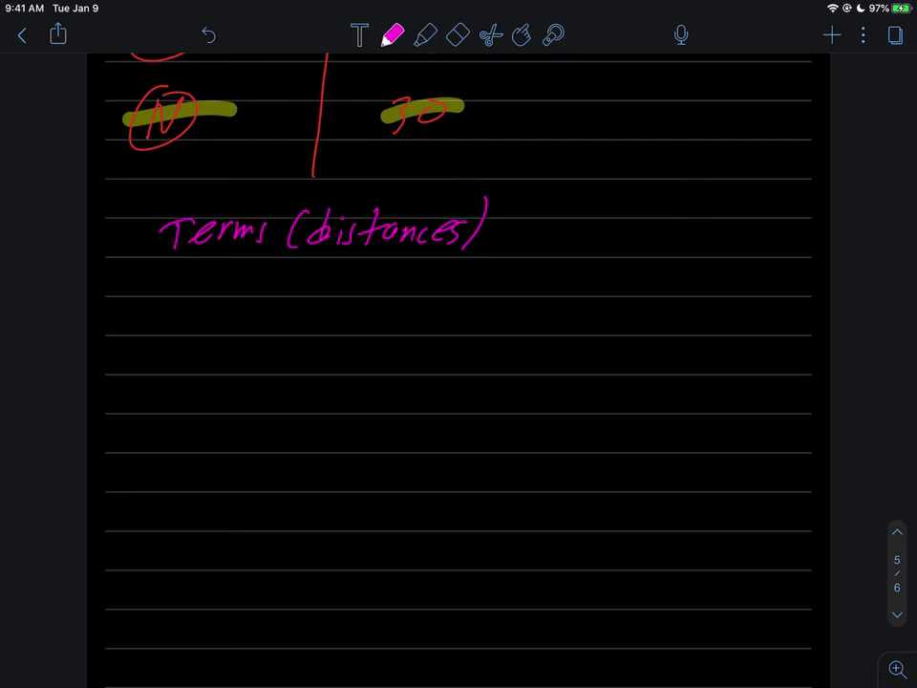
Write item '① Light Year' below the heading and underline Year.
{"action": "scroll", "coordinate": [458, 373], "scroll_direction": "down", "scroll_amount": 3}
{"action": "left_click_drag", "start_coordinate": [191, 172], "coordinate": [194, 203]}
{"action": "left_click_drag", "start_coordinate": [181, 170], "coordinate": [177, 173]}
{"action": "left_click_drag", "start_coordinate": [256, 155], "coordinate": [277, 196]}
{"action": "left_click_drag", "start_coordinate": [285, 178], "coordinate": [292, 212]}
{"action": "left_click", "coordinate": [327, 164]}
{"action": "left_click_drag", "start_coordinate": [330, 157], "coordinate": [345, 196]}
{"action": "mouse_move", "coordinate": [355, 153]}
{"action": "left_mouse_down"}
{"action": "mouse_move", "coordinate": [354, 195]}
{"action": "mouse_move", "coordinate": [365, 172]}
{"action": "left_mouse_up"}
{"action": "mouse_move", "coordinate": [435, 168]}
{"action": "left_mouse_down"}
{"action": "mouse_move", "coordinate": [410, 204]}
{"action": "mouse_move", "coordinate": [426, 189]}
{"action": "mouse_move", "coordinate": [517, 175]}
{"action": "left_mouse_up"}
{"action": "left_click", "coordinate": [494, 182]}
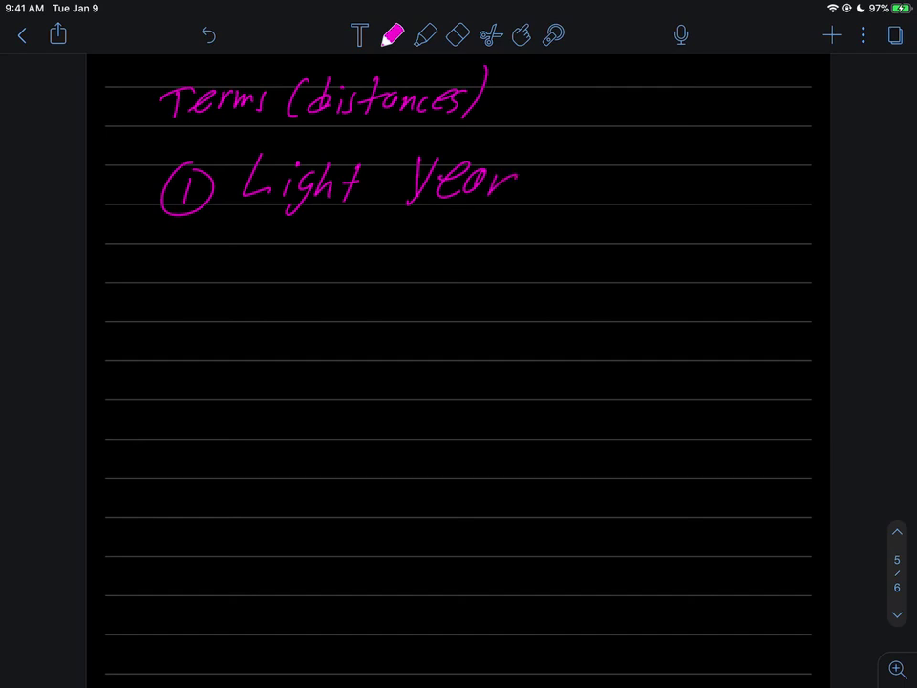
{"action": "mouse_move", "coordinate": [397, 205]}
{"action": "left_mouse_down"}
{"action": "mouse_move", "coordinate": [503, 206]}
{"action": "mouse_move", "coordinate": [554, 189]}
{"action": "mouse_move", "coordinate": [609, 199]}
{"action": "mouse_move", "coordinate": [669, 187]}
{"action": "mouse_move", "coordinate": [714, 195]}
{"action": "mouse_move", "coordinate": [745, 184]}
{"action": "left_mouse_up"}
Start the definition line with an arrow: '→ dist light travels in'.
{"action": "scroll", "coordinate": [458, 382], "scroll_direction": "down", "scroll_amount": 2}
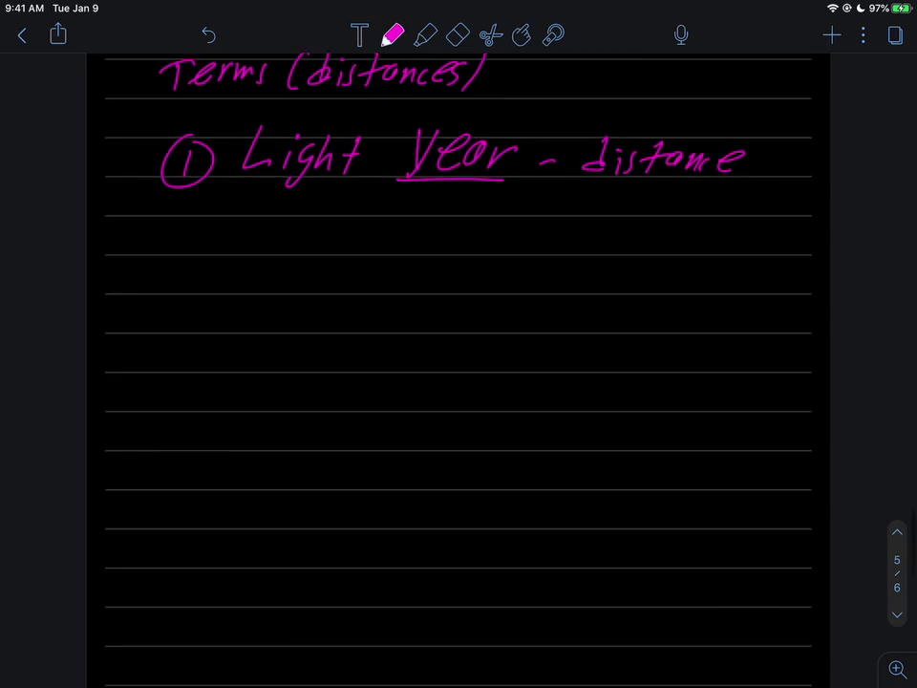
{"action": "left_click_drag", "start_coordinate": [225, 241], "coordinate": [326, 246]}
{"action": "mouse_move", "coordinate": [347, 229]}
{"action": "left_mouse_down"}
{"action": "mouse_move", "coordinate": [342, 246]}
{"action": "mouse_move", "coordinate": [359, 246]}
{"action": "left_mouse_up"}
{"action": "left_click_drag", "start_coordinate": [351, 233], "coordinate": [371, 231]}
{"action": "left_click_drag", "start_coordinate": [432, 216], "coordinate": [428, 246]}
{"action": "left_click_drag", "start_coordinate": [442, 233], "coordinate": [451, 256]}
{"action": "left_click_drag", "start_coordinate": [472, 218], "coordinate": [482, 246]}
{"action": "mouse_move", "coordinate": [497, 221]}
{"action": "left_mouse_down"}
{"action": "mouse_move", "coordinate": [495, 246]}
{"action": "mouse_move", "coordinate": [516, 222]}
{"action": "left_mouse_up"}
{"action": "mouse_move", "coordinate": [548, 216]}
{"action": "left_mouse_down"}
{"action": "mouse_move", "coordinate": [547, 244]}
{"action": "mouse_move", "coordinate": [566, 224]}
{"action": "left_mouse_up"}
{"action": "mouse_move", "coordinate": [568, 233]}
{"action": "left_mouse_down"}
{"action": "mouse_move", "coordinate": [579, 245]}
{"action": "mouse_move", "coordinate": [623, 244]}
{"action": "left_mouse_up"}
{"action": "left_click_drag", "start_coordinate": [626, 239], "coordinate": [655, 239]}
{"action": "mouse_move", "coordinate": [676, 229]}
{"action": "left_mouse_down"}
{"action": "mouse_move", "coordinate": [668, 241]}
{"action": "mouse_move", "coordinate": [734, 237]}
{"action": "left_mouse_up"}
Finish the definition with '1 year.' on the next line.
{"action": "left_click_drag", "start_coordinate": [370, 277], "coordinate": [390, 292]}
{"action": "left_click_drag", "start_coordinate": [464, 271], "coordinate": [470, 296]}
{"action": "left_click_drag", "start_coordinate": [489, 279], "coordinate": [505, 283]}
{"action": "mouse_move", "coordinate": [516, 275]}
{"action": "left_mouse_down"}
{"action": "mouse_move", "coordinate": [512, 284]}
{"action": "mouse_move", "coordinate": [537, 283]}
{"action": "left_mouse_up"}
{"action": "left_click", "coordinate": [543, 283]}
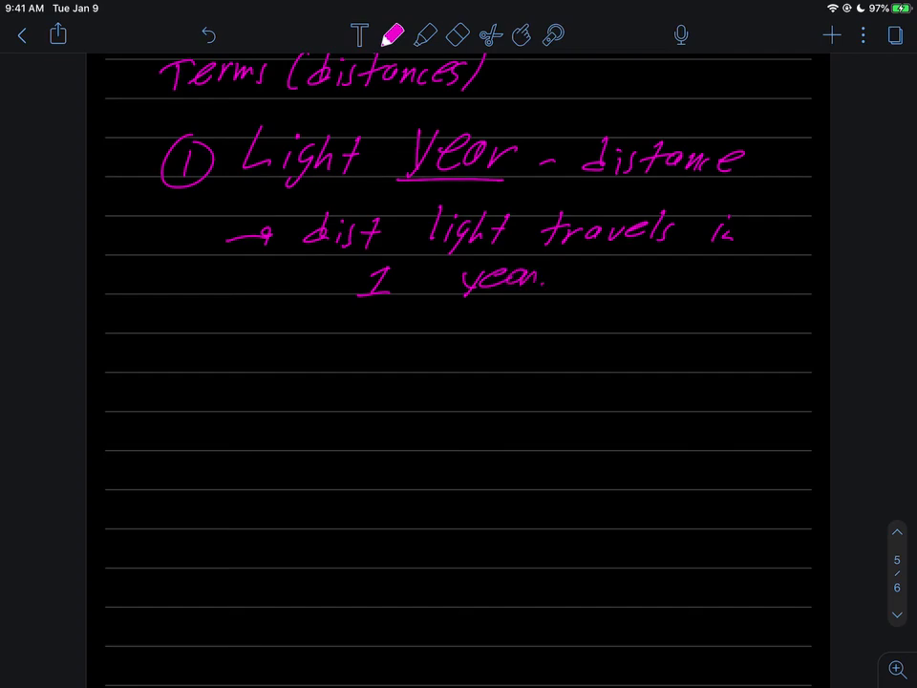
Erase the handwritten 'year' after the 1 and rewrite it.
{"action": "left_click", "coordinate": [459, 34]}
{"action": "left_click_drag", "start_coordinate": [464, 279], "coordinate": [537, 283]}
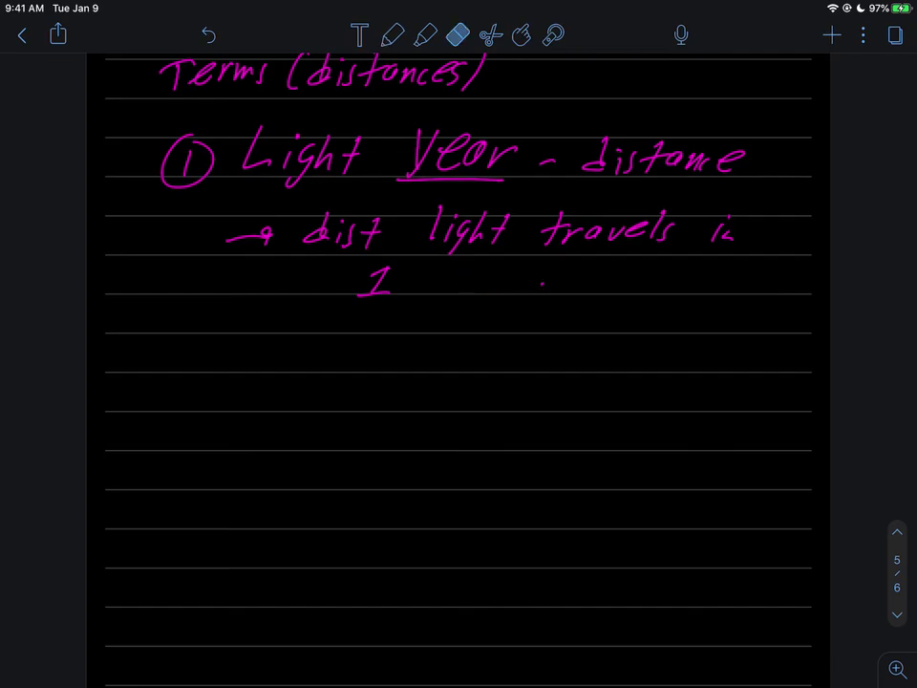
{"action": "left_click", "coordinate": [392, 35]}
{"action": "left_click_drag", "start_coordinate": [457, 271], "coordinate": [467, 284]}
{"action": "mouse_move", "coordinate": [477, 269]}
{"action": "left_mouse_down"}
{"action": "mouse_move", "coordinate": [456, 298]}
{"action": "mouse_move", "coordinate": [535, 281]}
{"action": "left_mouse_up"}
Draw a light green dash and a yellow right-pointing arrow below the definition.
{"action": "left_click", "coordinate": [392, 34]}
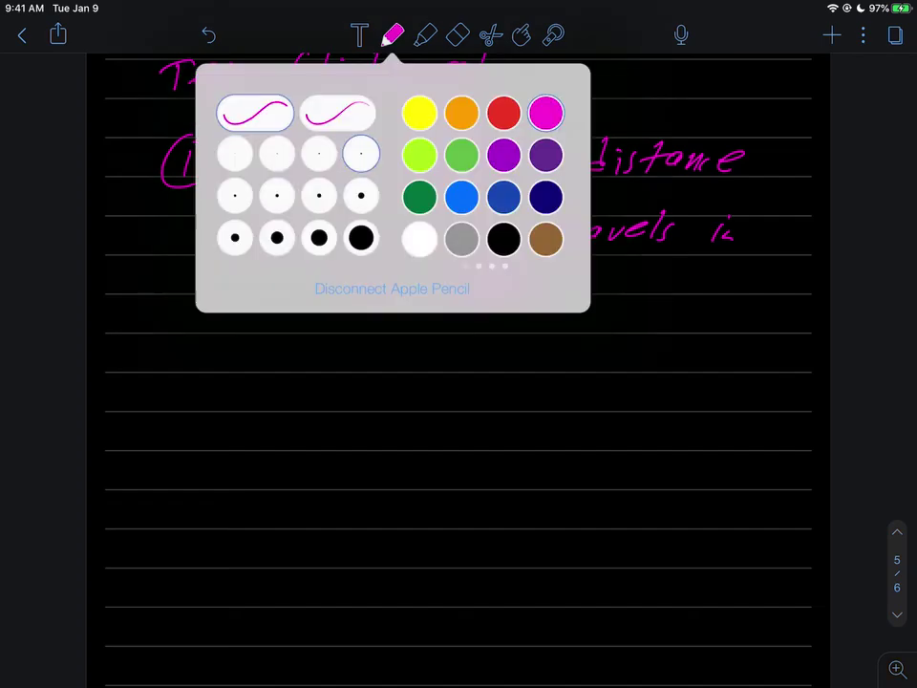
{"action": "left_click", "coordinate": [419, 153]}
{"action": "mouse_move", "coordinate": [163, 338]}
{"action": "left_mouse_down"}
{"action": "mouse_move", "coordinate": [222, 334]}
{"action": "mouse_move", "coordinate": [220, 353]}
{"action": "mouse_move", "coordinate": [167, 351]}
{"action": "mouse_move", "coordinate": [159, 340]}
{"action": "left_mouse_up"}
{"action": "left_click", "coordinate": [392, 34]}
{"action": "left_click", "coordinate": [420, 113]}
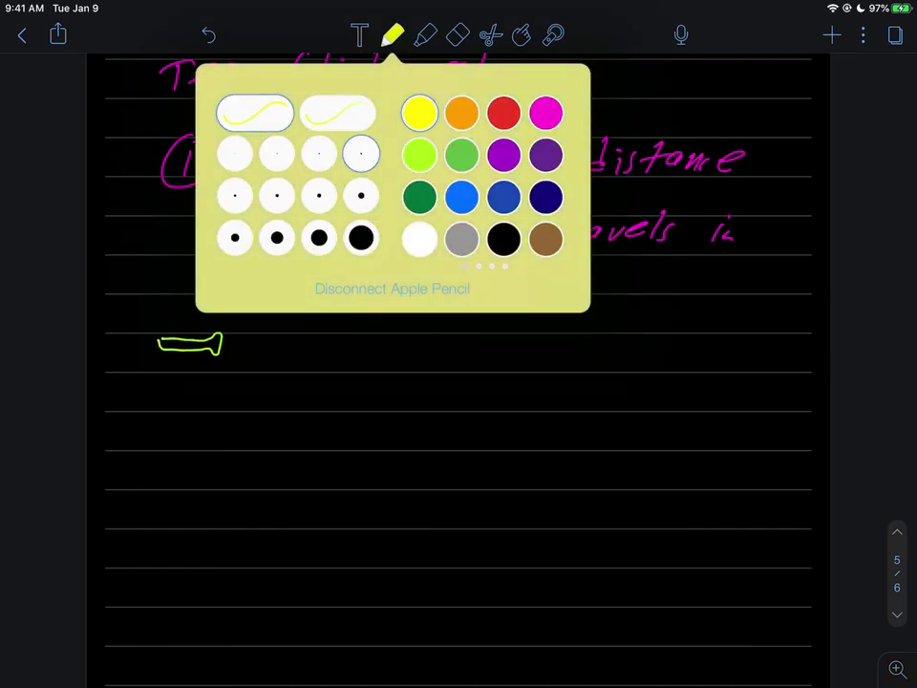
{"action": "mouse_move", "coordinate": [219, 345]}
{"action": "left_mouse_down"}
{"action": "mouse_move", "coordinate": [350, 351]}
{"action": "mouse_move", "coordinate": [338, 358]}
{"action": "left_mouse_up"}
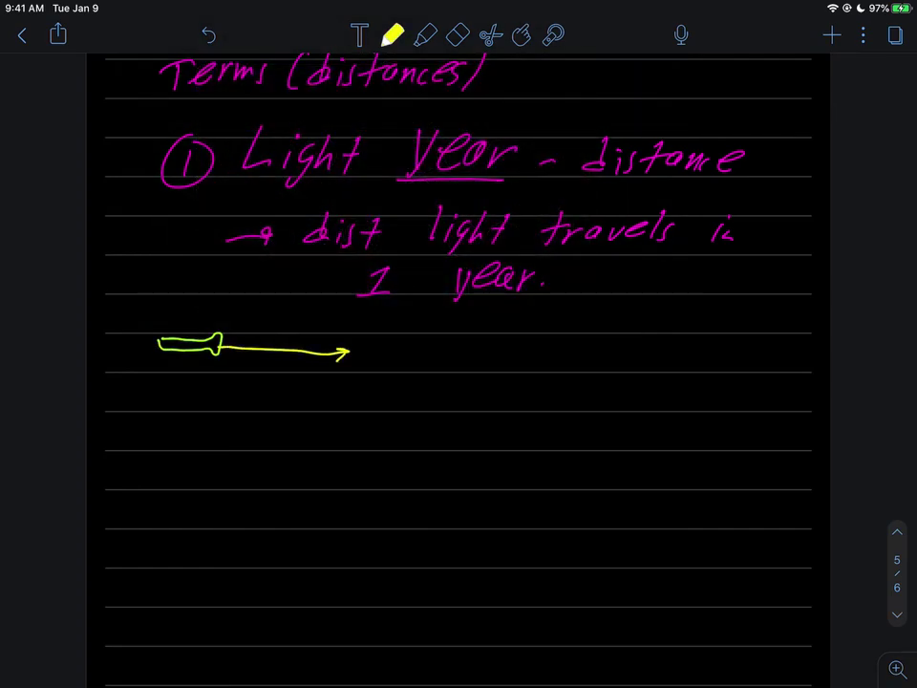
Dot a yellow light path after the arrow and label it '1 year' underneath.
{"action": "left_click", "coordinate": [404, 356]}
{"action": "left_click", "coordinate": [422, 355]}
{"action": "left_click", "coordinate": [440, 353]}
{"action": "left_click", "coordinate": [456, 352]}
{"action": "left_click", "coordinate": [475, 352]}
{"action": "left_click", "coordinate": [489, 350]}
{"action": "left_click", "coordinate": [504, 349]}
{"action": "left_click", "coordinate": [518, 349]}
{"action": "mouse_move", "coordinate": [415, 372]}
{"action": "left_mouse_down"}
{"action": "mouse_move", "coordinate": [414, 393]}
{"action": "mouse_move", "coordinate": [436, 374]}
{"action": "mouse_move", "coordinate": [470, 388]}
{"action": "left_mouse_up"}
{"action": "left_click_drag", "start_coordinate": [473, 390], "coordinate": [485, 380]}
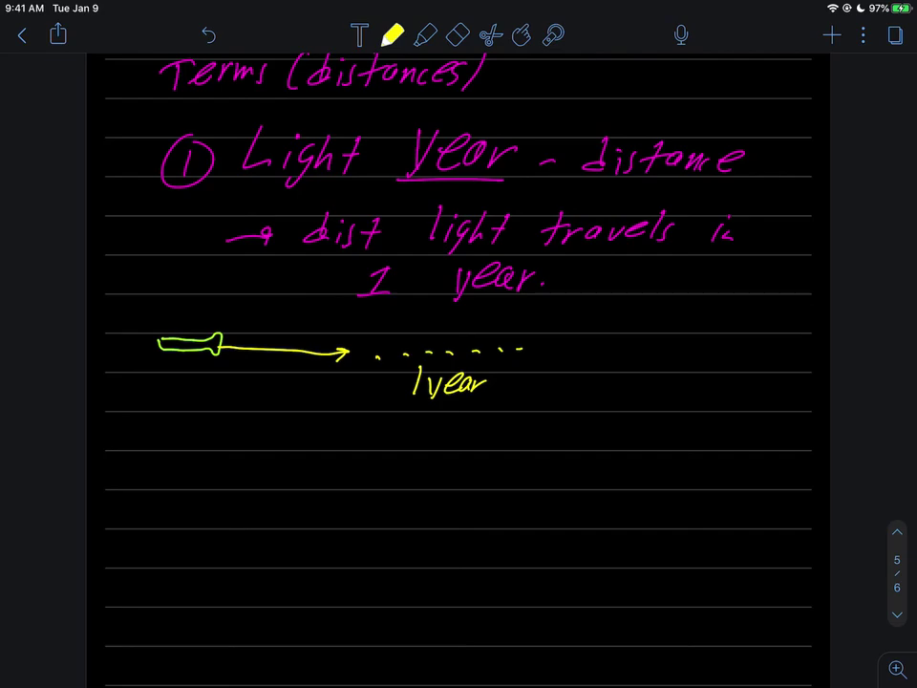
Extend the yellow dotted path further right and end it with a vertical tick.
{"action": "left_click", "coordinate": [535, 350]}
{"action": "left_click", "coordinate": [546, 350]}
{"action": "left_click", "coordinate": [558, 350]}
{"action": "left_click", "coordinate": [571, 350]}
{"action": "left_click", "coordinate": [581, 351]}
{"action": "left_click", "coordinate": [593, 352]}
{"action": "left_click", "coordinate": [605, 351]}
{"action": "left_click", "coordinate": [616, 352]}
{"action": "left_click_drag", "start_coordinate": [626, 330], "coordinate": [619, 373]}
Draw blue arrows on both sides of '1 year', then trace the yellow arrow with the laser pointer.
{"action": "left_click", "coordinate": [392, 35]}
{"action": "left_click", "coordinate": [463, 196]}
{"action": "left_click", "coordinate": [392, 34]}
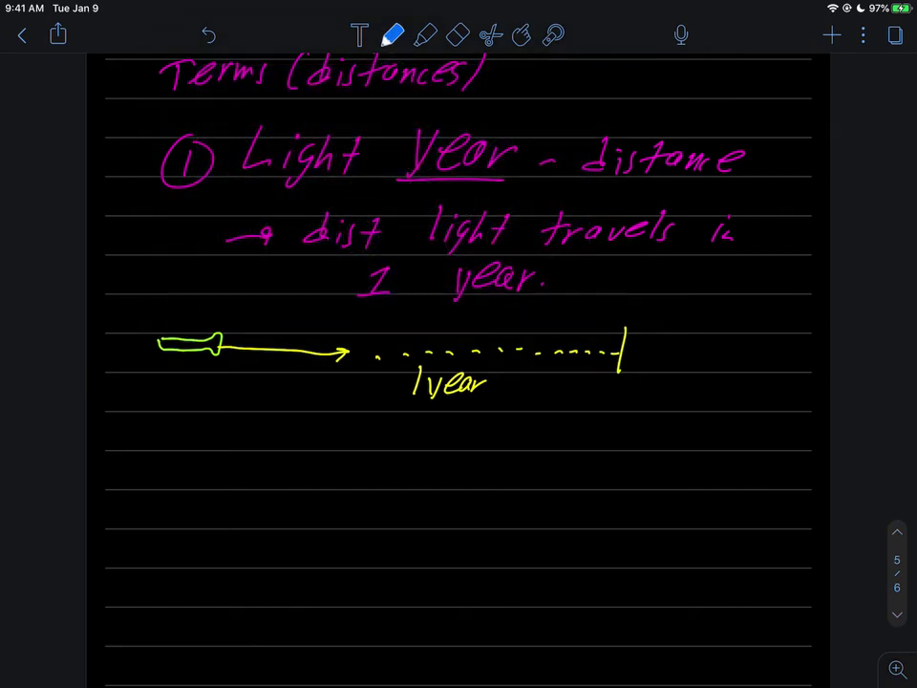
{"action": "left_click_drag", "start_coordinate": [492, 390], "coordinate": [617, 387]}
{"action": "mouse_move", "coordinate": [393, 386]}
{"action": "left_mouse_down"}
{"action": "mouse_move", "coordinate": [407, 384]}
{"action": "mouse_move", "coordinate": [360, 384]}
{"action": "left_mouse_up"}
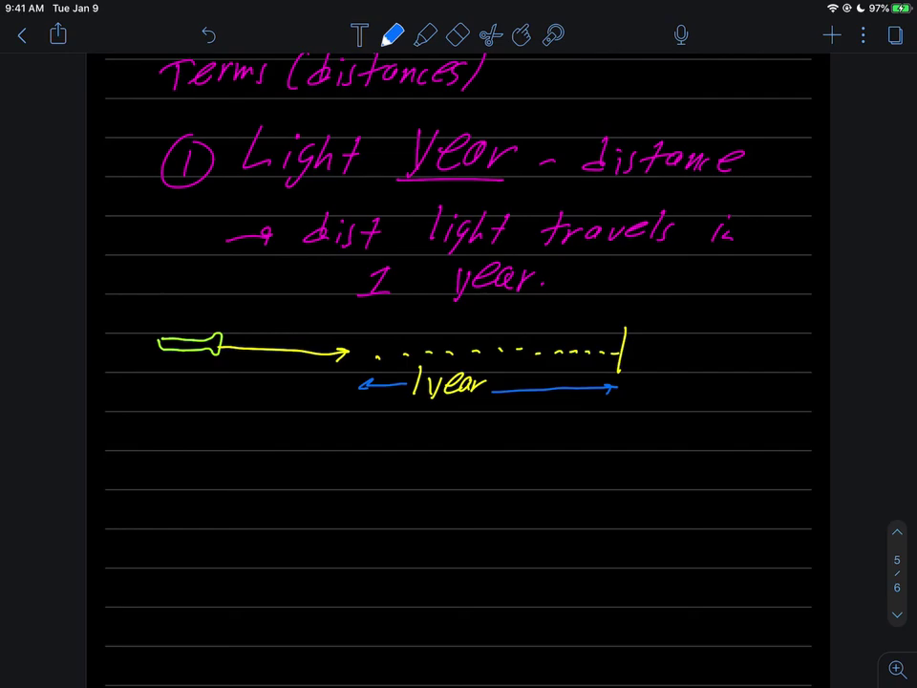
{"action": "left_click", "coordinate": [554, 34]}
{"action": "left_click_drag", "start_coordinate": [304, 353], "coordinate": [330, 352]}
{"action": "left_click", "coordinate": [392, 34]}
Write '186,000 miles/sec' in blue under the light diagram, then pick the laser pointer.
{"action": "scroll", "coordinate": [458, 363], "scroll_direction": "down", "scroll_amount": 3}
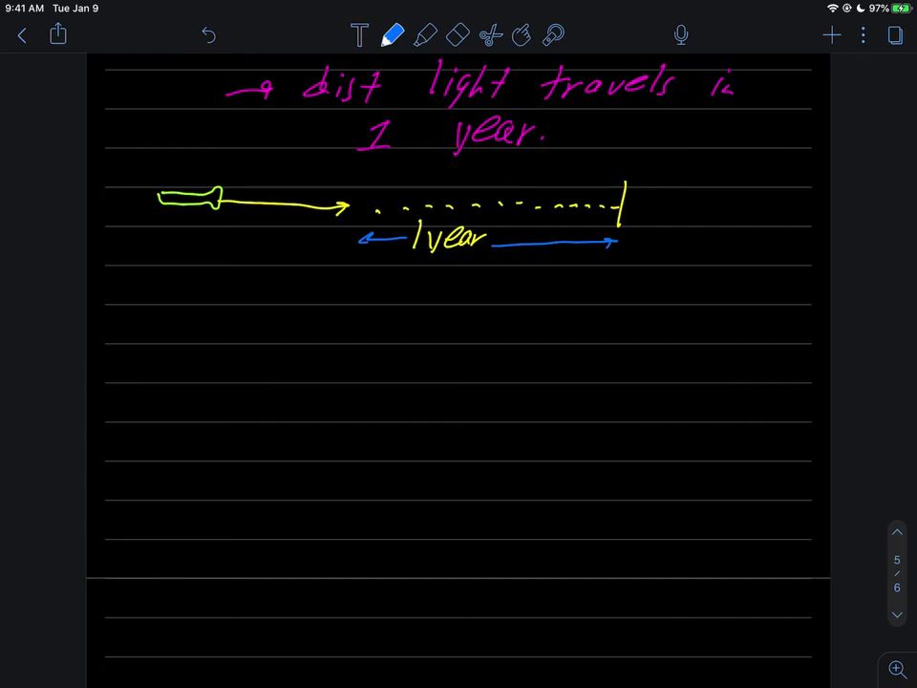
{"action": "left_click_drag", "start_coordinate": [238, 310], "coordinate": [235, 342]}
{"action": "mouse_move", "coordinate": [260, 313]}
{"action": "left_mouse_down"}
{"action": "mouse_move", "coordinate": [277, 330]}
{"action": "mouse_move", "coordinate": [273, 354]}
{"action": "left_mouse_up"}
{"action": "left_click_drag", "start_coordinate": [306, 317], "coordinate": [318, 319]}
{"action": "left_click_drag", "start_coordinate": [338, 317], "coordinate": [417, 337]}
{"action": "left_click_drag", "start_coordinate": [420, 331], "coordinate": [441, 336]}
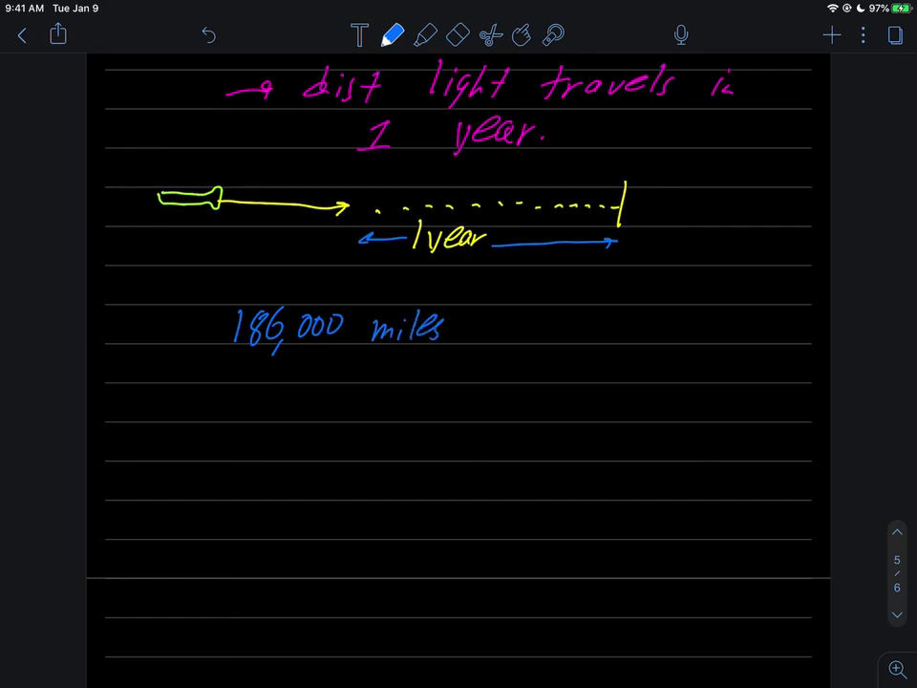
{"action": "left_click_drag", "start_coordinate": [355, 363], "coordinate": [438, 349]}
{"action": "left_click_drag", "start_coordinate": [383, 367], "coordinate": [380, 386]}
{"action": "left_click_drag", "start_coordinate": [390, 378], "coordinate": [416, 386]}
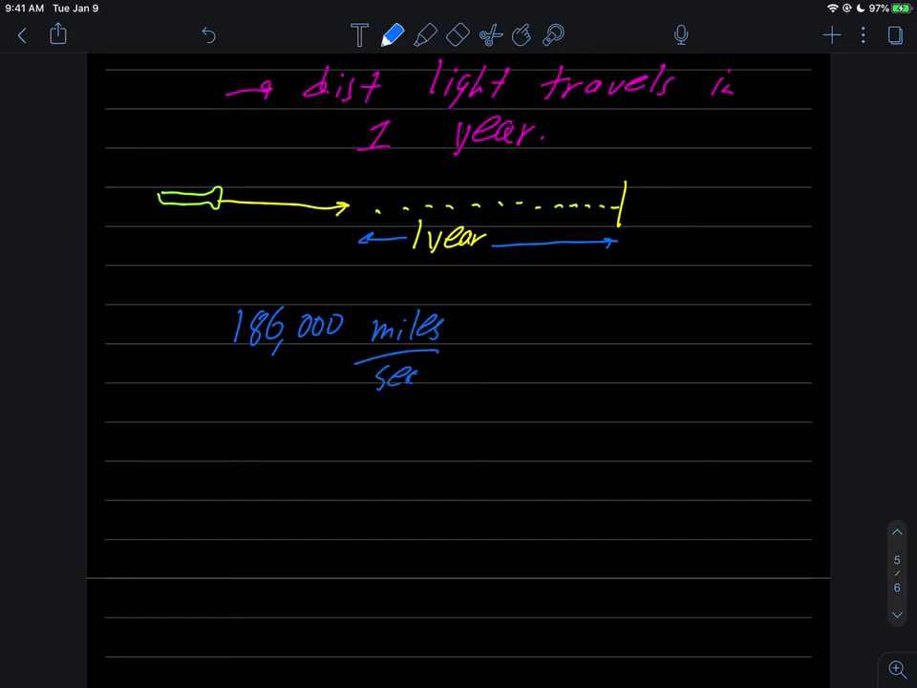
{"action": "left_click", "coordinate": [552, 34]}
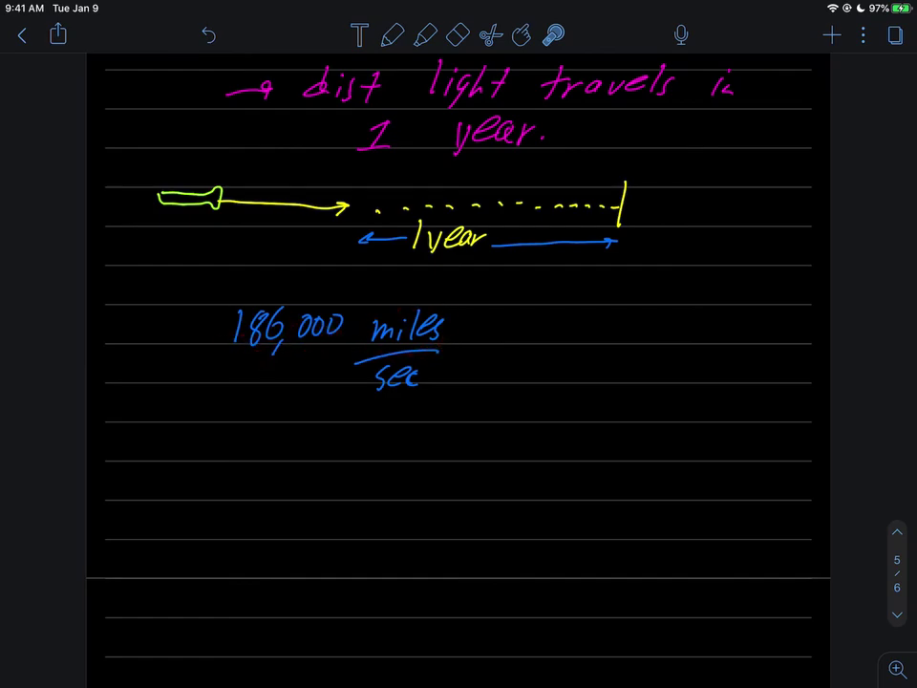
Switch to lime green ink and write 55 miles/hr to the left of 186,000.
{"action": "left_click", "coordinate": [392, 34]}
{"action": "left_click", "coordinate": [392, 34]}
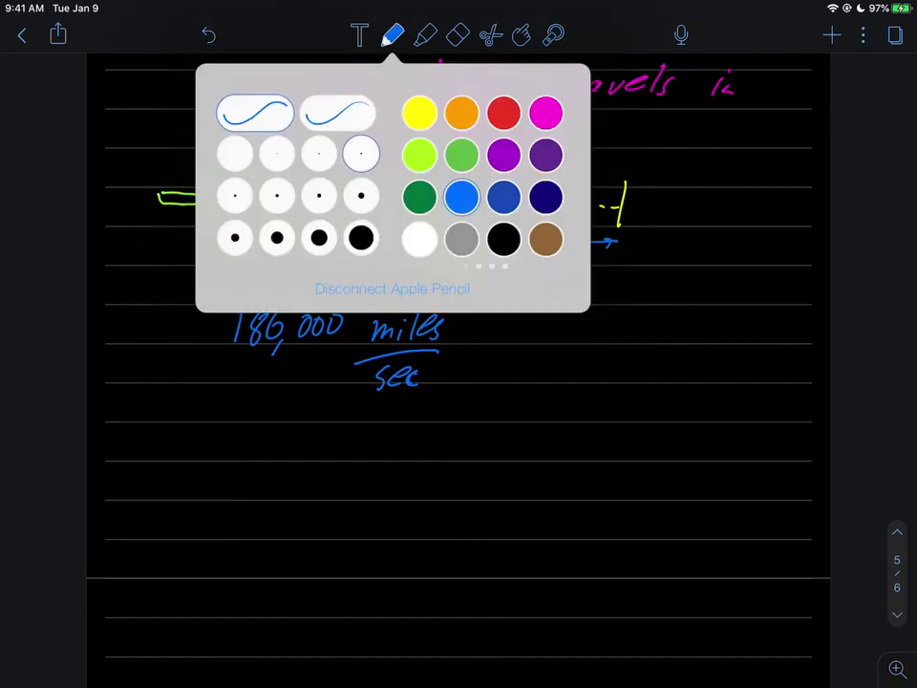
{"action": "left_click", "coordinate": [417, 154]}
{"action": "left_click", "coordinate": [573, 430]}
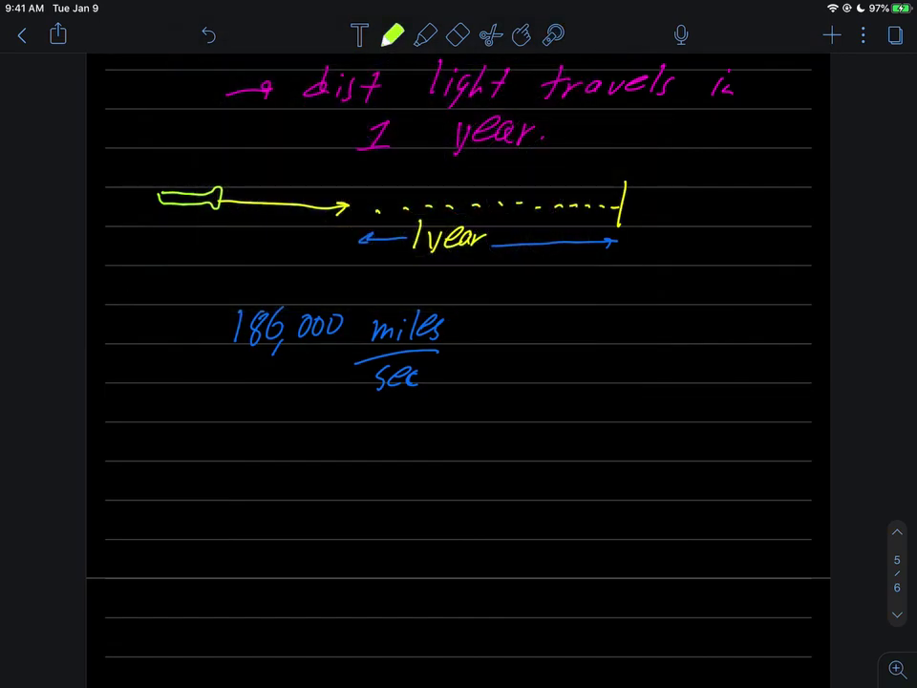
{"action": "mouse_move", "coordinate": [135, 286]}
{"action": "left_mouse_down"}
{"action": "mouse_move", "coordinate": [125, 310]}
{"action": "mouse_move", "coordinate": [189, 278]}
{"action": "mouse_move", "coordinate": [220, 247]}
{"action": "left_mouse_up"}
{"action": "mouse_move", "coordinate": [162, 289]}
{"action": "left_mouse_down"}
{"action": "mouse_move", "coordinate": [218, 271]}
{"action": "mouse_move", "coordinate": [197, 313]}
{"action": "mouse_move", "coordinate": [215, 293]}
{"action": "left_mouse_up"}
{"action": "scroll", "coordinate": [459, 363], "scroll_direction": "down", "scroll_amount": 5}
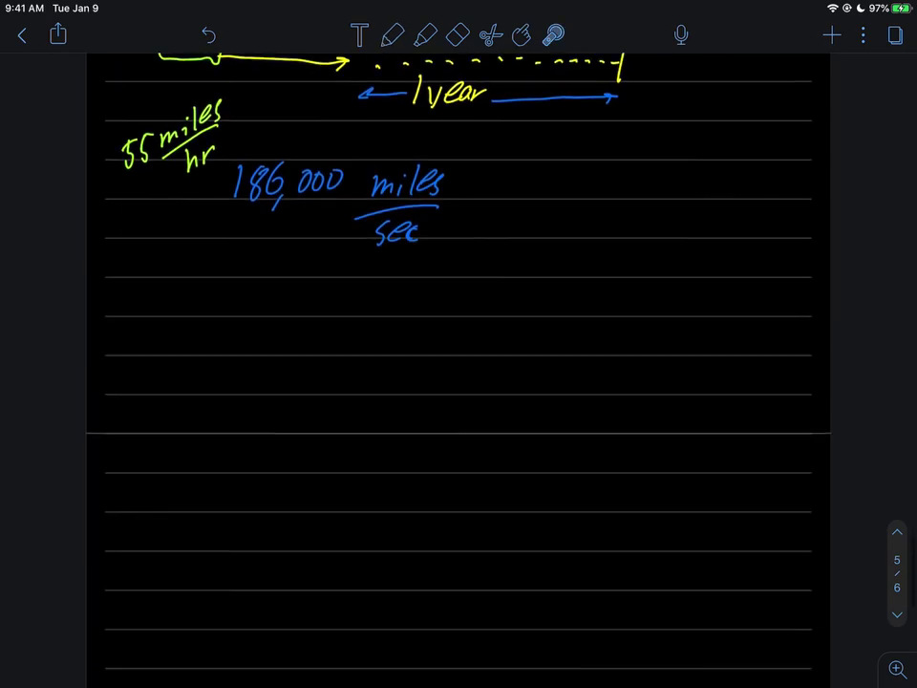
{"action": "scroll", "coordinate": [458, 362], "scroll_direction": "up", "scroll_amount": 4}
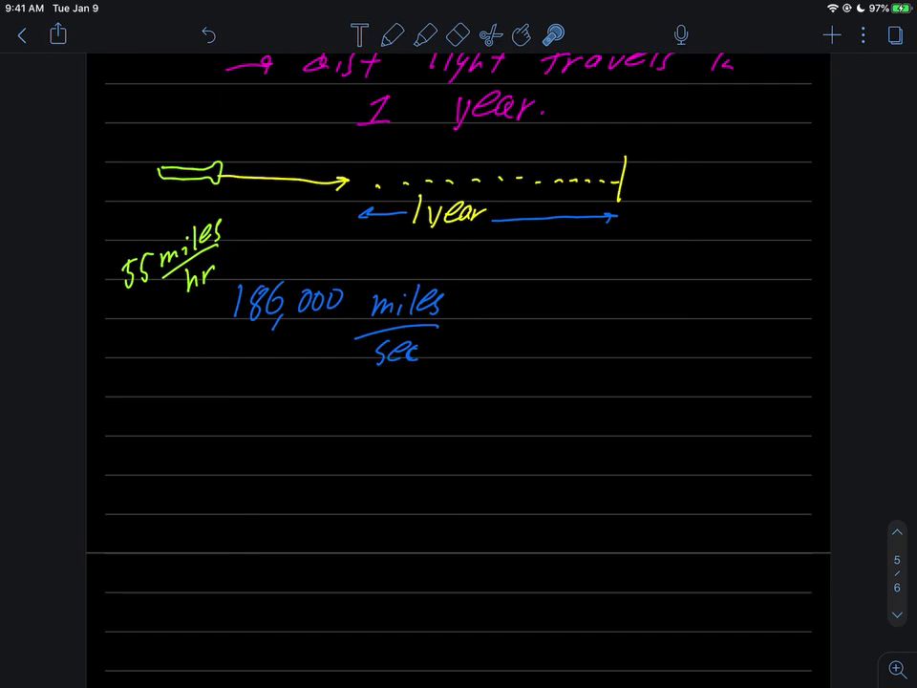
Write × 31,000,000 sec/yr after miles/sec in the light-year calculation.
{"action": "left_click", "coordinate": [392, 34]}
{"action": "scroll", "coordinate": [458, 344], "scroll_direction": "down", "scroll_amount": 4}
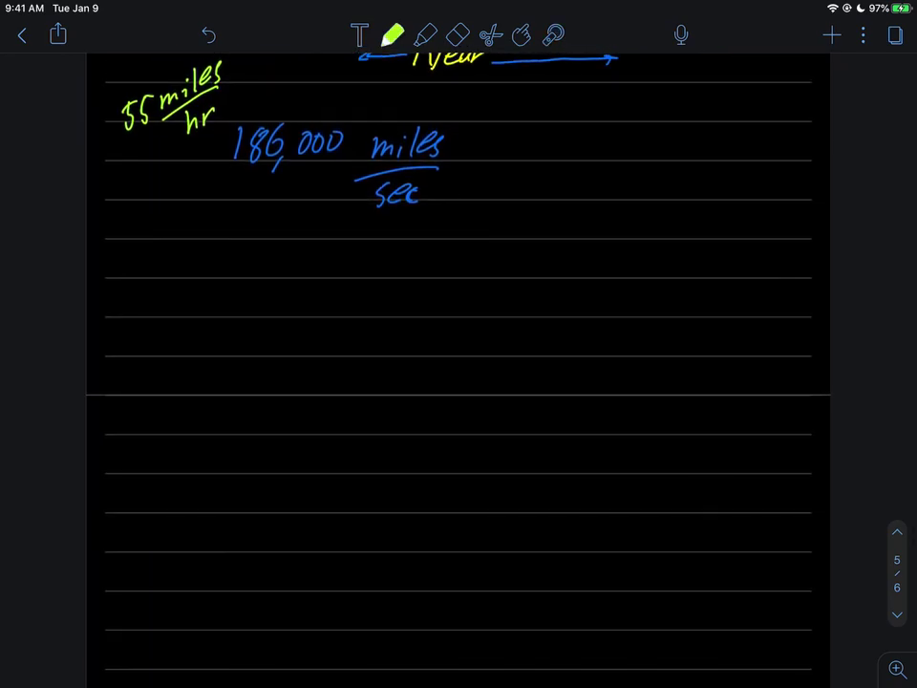
{"action": "scroll", "coordinate": [459, 344], "scroll_direction": "up", "scroll_amount": 2}
{"action": "left_click_drag", "start_coordinate": [483, 229], "coordinate": [466, 252]}
{"action": "left_click_drag", "start_coordinate": [465, 230], "coordinate": [482, 252]}
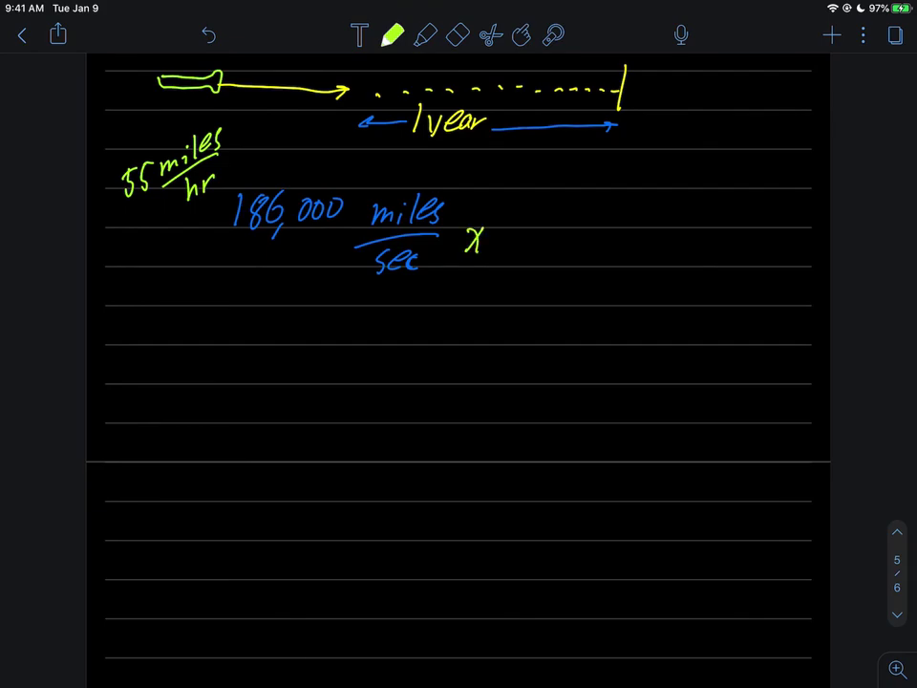
{"action": "mouse_move", "coordinate": [499, 226]}
{"action": "left_mouse_down"}
{"action": "mouse_move", "coordinate": [493, 249]}
{"action": "mouse_move", "coordinate": [522, 250]}
{"action": "mouse_move", "coordinate": [525, 260]}
{"action": "left_mouse_up"}
{"action": "mouse_move", "coordinate": [543, 229]}
{"action": "left_mouse_down"}
{"action": "mouse_move", "coordinate": [537, 243]}
{"action": "mouse_move", "coordinate": [542, 230]}
{"action": "left_mouse_up"}
{"action": "mouse_move", "coordinate": [563, 229]}
{"action": "left_mouse_down"}
{"action": "mouse_move", "coordinate": [585, 230]}
{"action": "mouse_move", "coordinate": [593, 260]}
{"action": "left_mouse_up"}
{"action": "left_click_drag", "start_coordinate": [610, 227], "coordinate": [626, 235]}
{"action": "mouse_move", "coordinate": [639, 233]}
{"action": "left_mouse_down"}
{"action": "mouse_move", "coordinate": [657, 249]}
{"action": "mouse_move", "coordinate": [681, 248]}
{"action": "left_mouse_up"}
{"action": "mouse_move", "coordinate": [696, 238]}
{"action": "left_mouse_down"}
{"action": "mouse_move", "coordinate": [688, 248]}
{"action": "mouse_move", "coordinate": [695, 255]}
{"action": "mouse_move", "coordinate": [655, 294]}
{"action": "mouse_move", "coordinate": [682, 276]}
{"action": "left_mouse_up"}
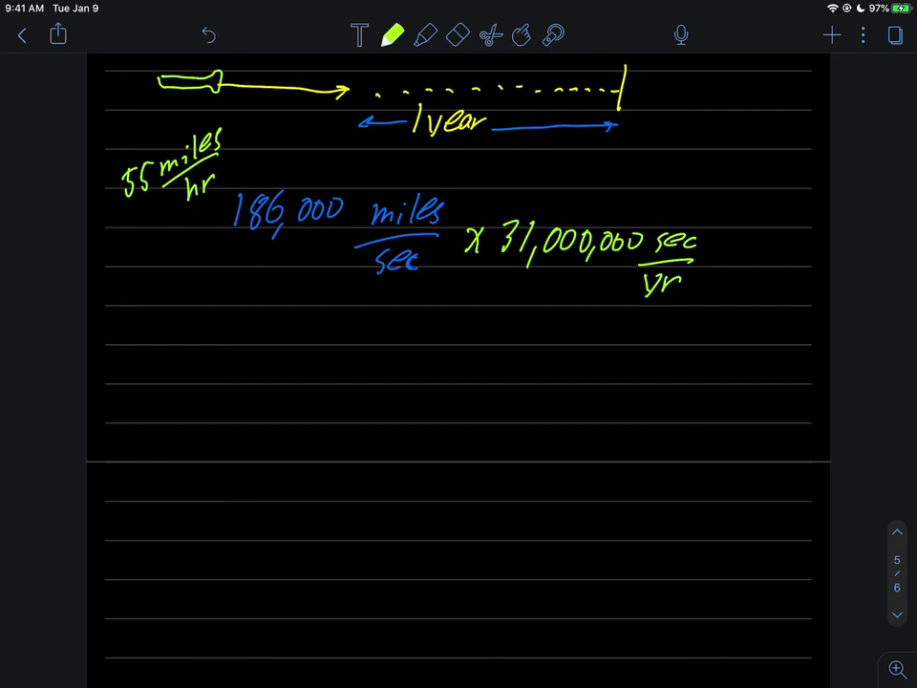
Write the result = 6 trillion miles below the calculation.
{"action": "left_click_drag", "start_coordinate": [298, 350], "coordinate": [334, 347]}
{"action": "left_click_drag", "start_coordinate": [305, 378], "coordinate": [336, 375]}
{"action": "left_click_drag", "start_coordinate": [403, 321], "coordinate": [379, 352]}
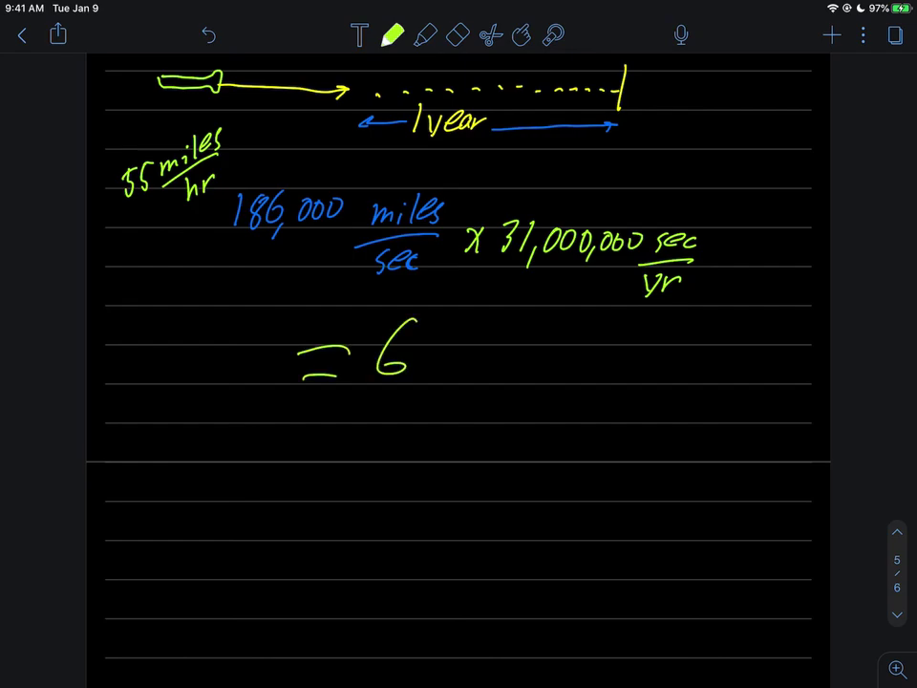
{"action": "left_click_drag", "start_coordinate": [459, 330], "coordinate": [458, 374]}
{"action": "left_click_drag", "start_coordinate": [446, 353], "coordinate": [473, 349]}
{"action": "mouse_move", "coordinate": [482, 355]}
{"action": "left_mouse_down"}
{"action": "mouse_move", "coordinate": [481, 370]}
{"action": "mouse_move", "coordinate": [498, 351]}
{"action": "left_mouse_up"}
{"action": "left_click_drag", "start_coordinate": [507, 349], "coordinate": [506, 371]}
{"action": "left_click_drag", "start_coordinate": [522, 325], "coordinate": [521, 370]}
{"action": "mouse_move", "coordinate": [536, 325]}
{"action": "left_mouse_down"}
{"action": "mouse_move", "coordinate": [534, 371]}
{"action": "mouse_move", "coordinate": [546, 371]}
{"action": "left_mouse_up"}
{"action": "mouse_move", "coordinate": [573, 351]}
{"action": "left_mouse_down"}
{"action": "mouse_move", "coordinate": [609, 370]}
{"action": "mouse_move", "coordinate": [686, 361]}
{"action": "left_mouse_up"}
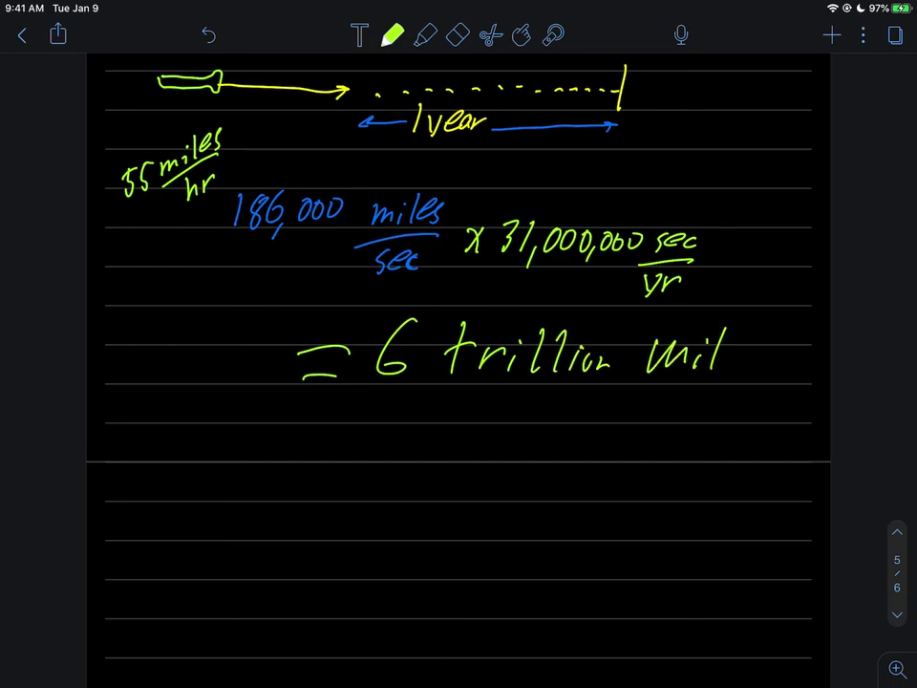
{"action": "left_click_drag", "start_coordinate": [729, 361], "coordinate": [761, 371]}
Add 64,000 AUs below the result, underline Light Year, and circle 64,000 AUs.
{"action": "scroll", "coordinate": [459, 286], "scroll_direction": "down", "scroll_amount": 2}
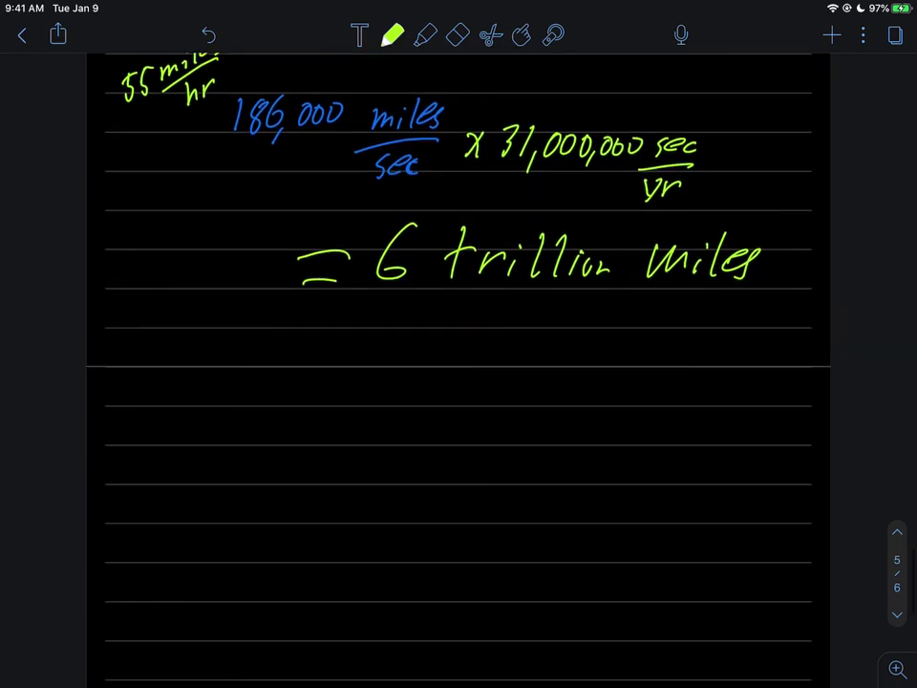
{"action": "mouse_move", "coordinate": [390, 315]}
{"action": "left_mouse_down"}
{"action": "mouse_move", "coordinate": [367, 351]}
{"action": "mouse_move", "coordinate": [442, 375]}
{"action": "mouse_move", "coordinate": [496, 344]}
{"action": "mouse_move", "coordinate": [533, 339]}
{"action": "mouse_move", "coordinate": [673, 359]}
{"action": "left_mouse_up"}
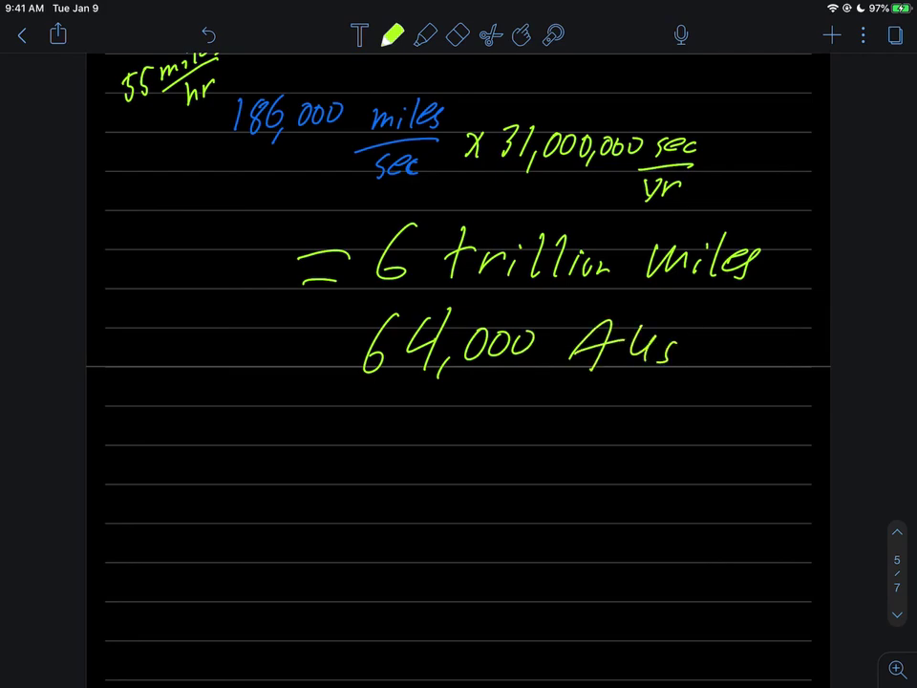
{"action": "scroll", "coordinate": [458, 363], "scroll_direction": "up", "scroll_amount": 5}
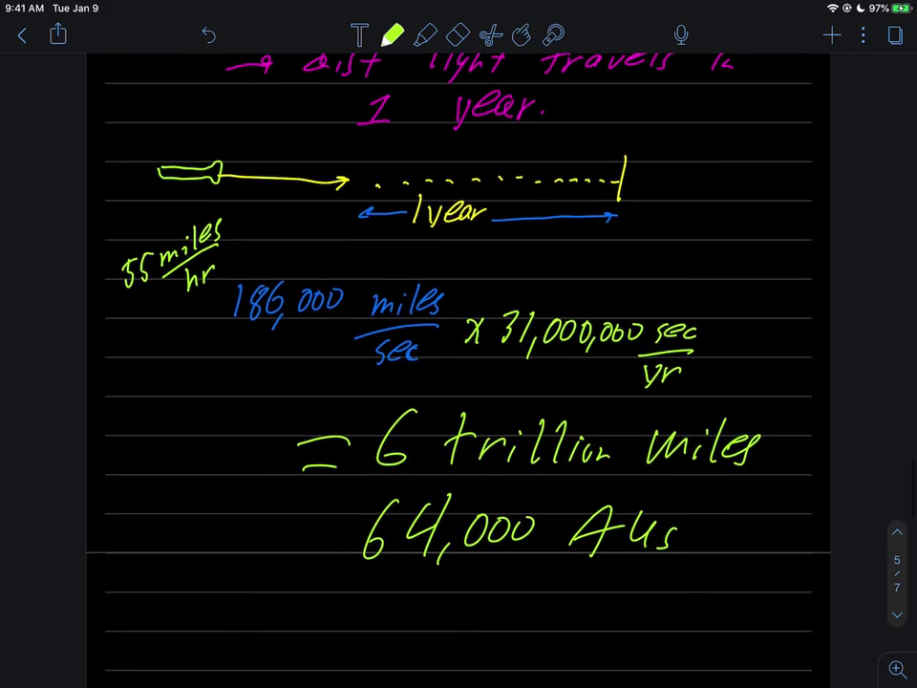
{"action": "left_click_drag", "start_coordinate": [240, 119], "coordinate": [504, 114]}
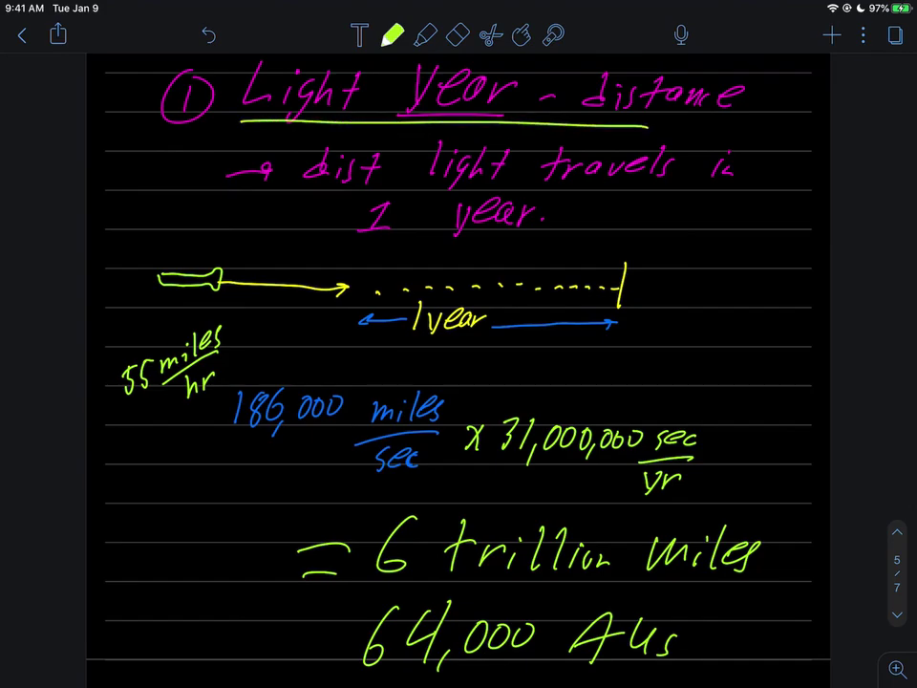
{"action": "scroll", "coordinate": [459, 363], "scroll_direction": "down", "scroll_amount": 3}
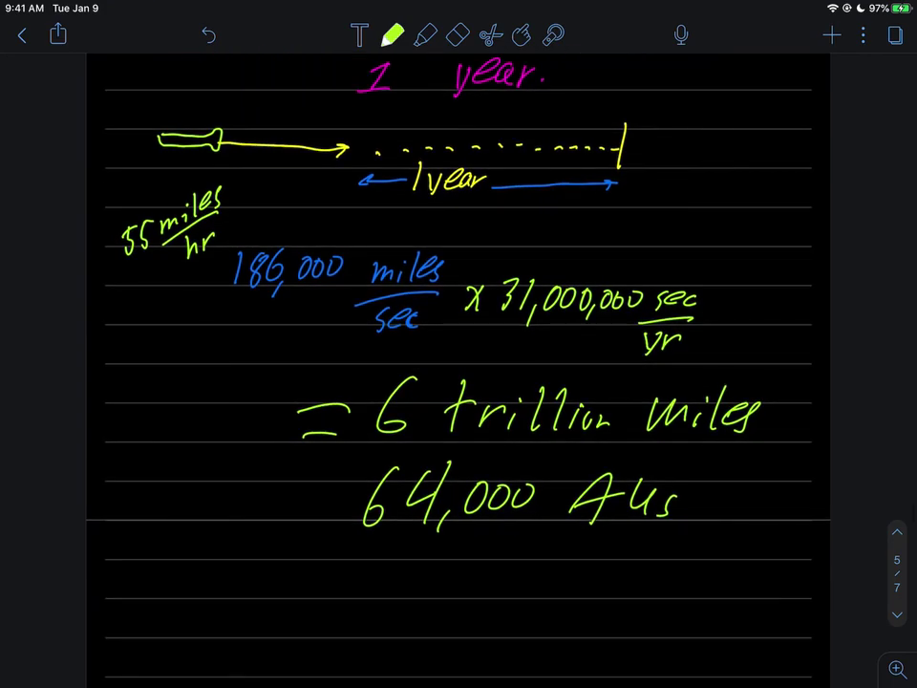
{"action": "mouse_move", "coordinate": [329, 546]}
{"action": "left_mouse_down"}
{"action": "mouse_move", "coordinate": [731, 516]}
{"action": "mouse_move", "coordinate": [336, 516]}
{"action": "left_mouse_up"}
Mark the 0...100 AU range and underline 64,000 AUs, then return to page 5's Light Year notes.
{"action": "scroll", "coordinate": [458, 363], "scroll_direction": "up", "scroll_amount": 10}
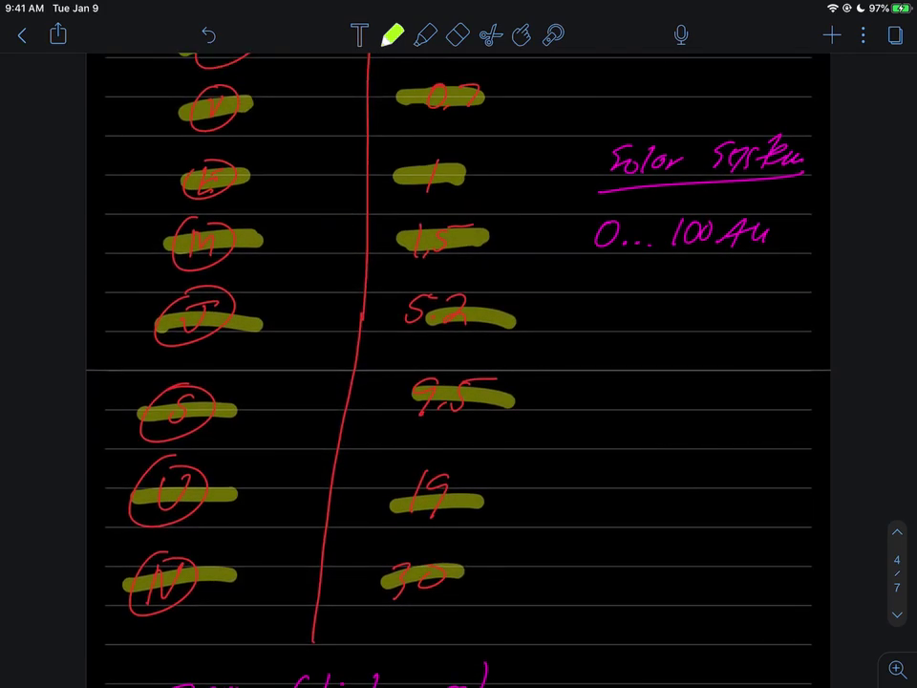
{"action": "mouse_move", "coordinate": [769, 204]}
{"action": "left_mouse_down"}
{"action": "mouse_move", "coordinate": [749, 205]}
{"action": "mouse_move", "coordinate": [808, 241]}
{"action": "mouse_move", "coordinate": [772, 191]}
{"action": "left_mouse_up"}
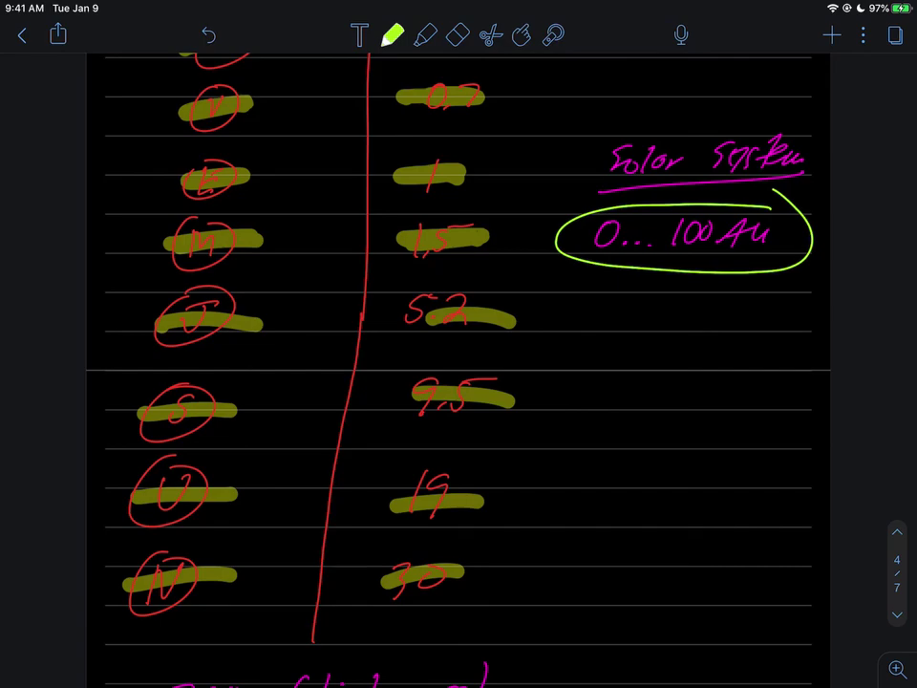
{"action": "left_click_drag", "start_coordinate": [662, 255], "coordinate": [751, 255]}
{"action": "scroll", "coordinate": [459, 363], "scroll_direction": "down", "scroll_amount": 15}
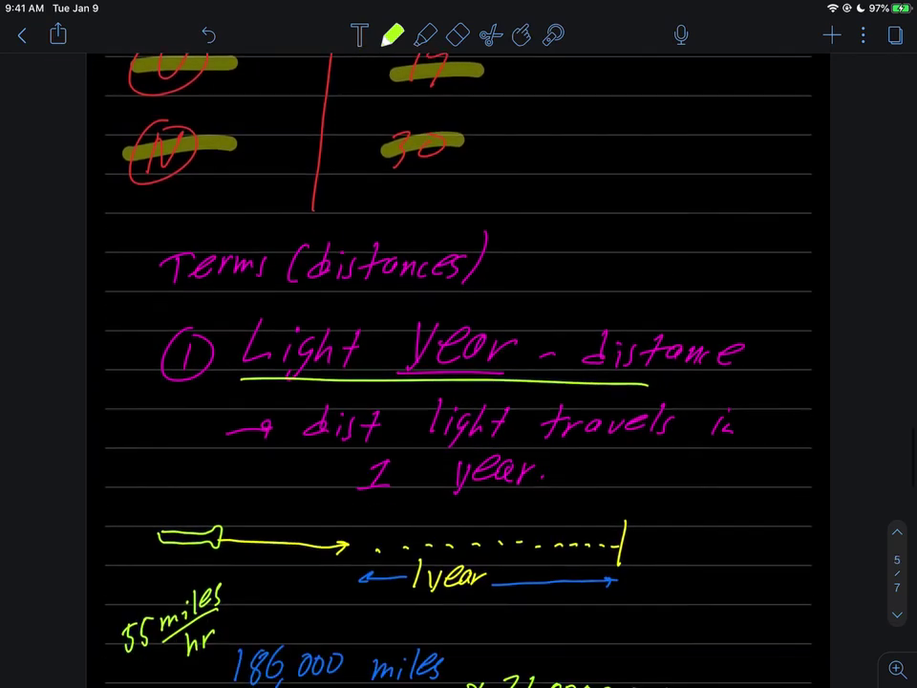
{"action": "scroll", "coordinate": [459, 363], "scroll_direction": "down", "scroll_amount": 10}
{"action": "left_click_drag", "start_coordinate": [325, 420], "coordinate": [556, 417]}
{"action": "scroll", "coordinate": [459, 363], "scroll_direction": "up", "scroll_amount": 2}
{"action": "scroll", "coordinate": [459, 363], "scroll_direction": "up", "scroll_amount": 5}
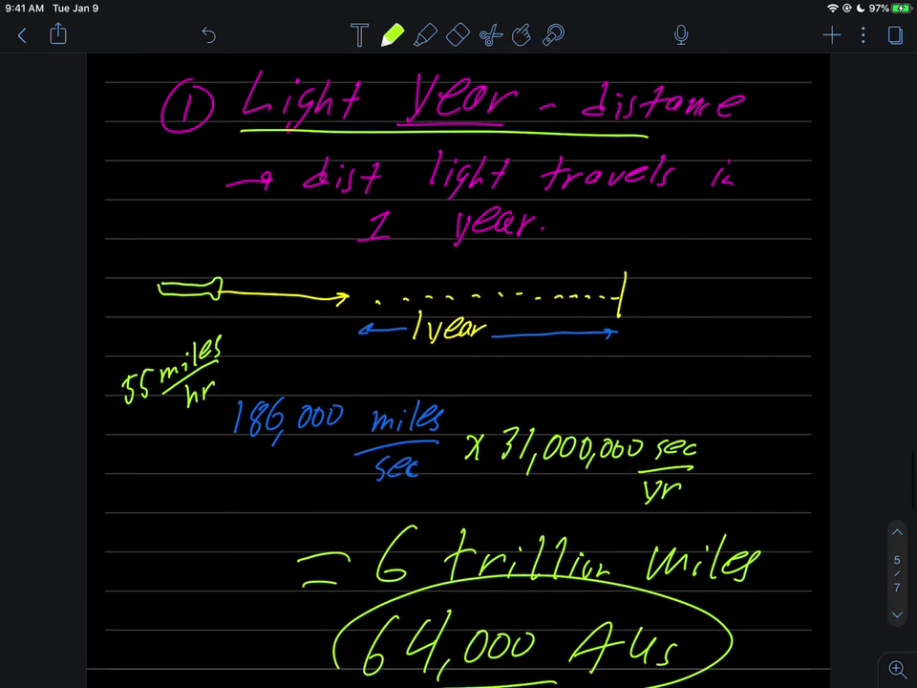
Cross out the light-year definition, diagram and calculation with a large red X.
{"action": "left_click", "coordinate": [391, 34]}
{"action": "left_click", "coordinate": [503, 54]}
{"action": "left_click", "coordinate": [392, 34]}
{"action": "left_click_drag", "start_coordinate": [296, 126], "coordinate": [621, 479]}
{"action": "left_click_drag", "start_coordinate": [625, 172], "coordinate": [370, 454]}
Change the pen to a thinner stroke in white ink.
{"action": "left_click", "coordinate": [392, 34]}
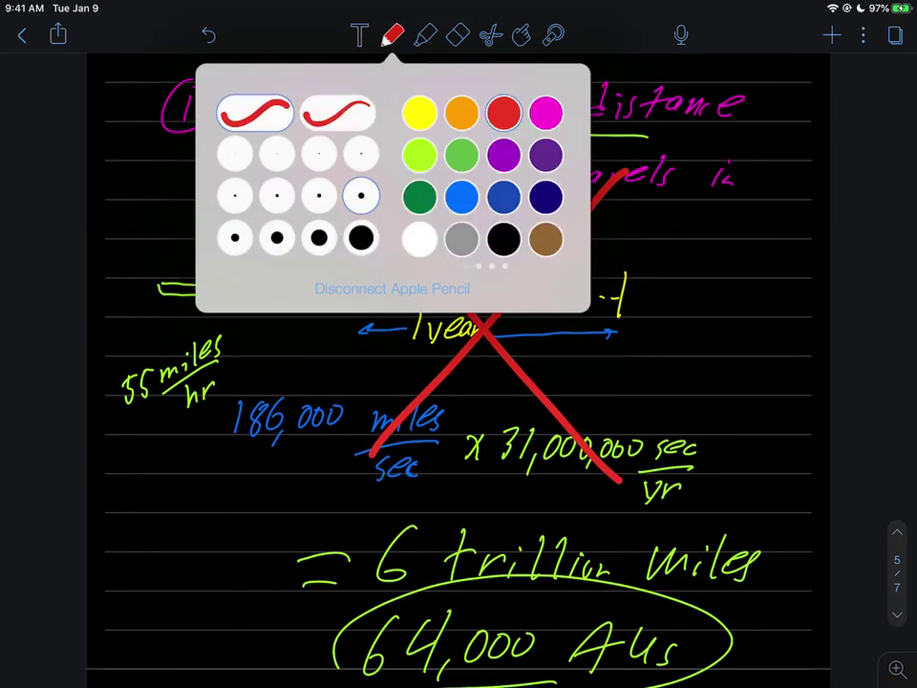
{"action": "left_click", "coordinate": [361, 153]}
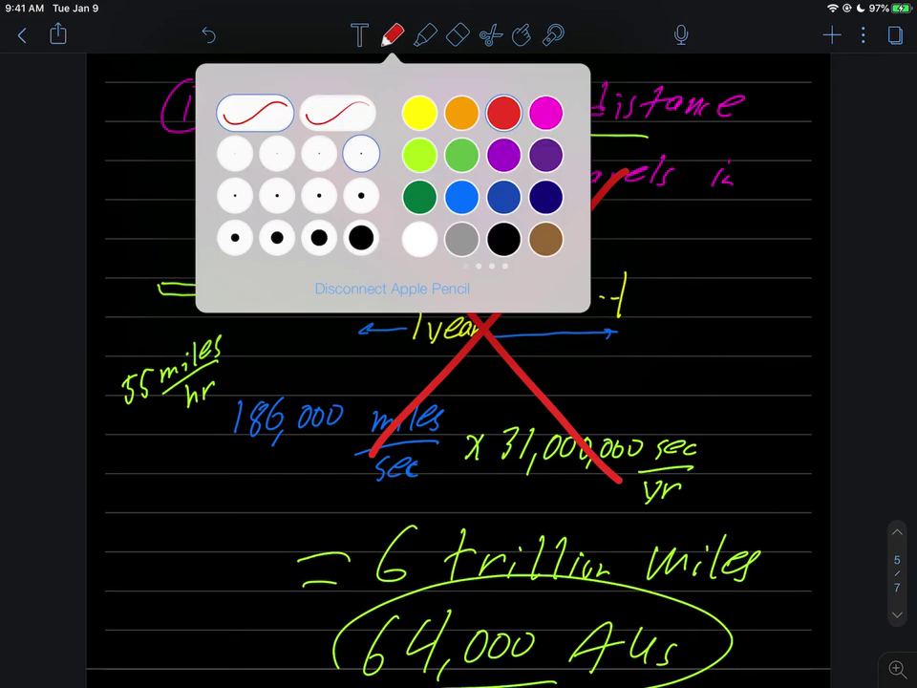
{"action": "left_click", "coordinate": [419, 238]}
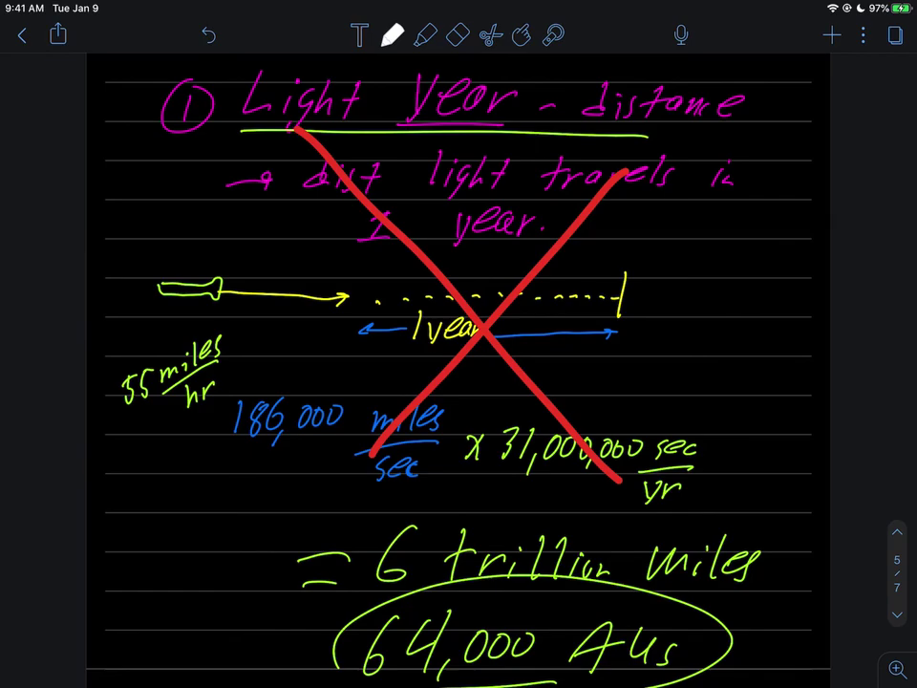
Write a bullet reading 'Parsec 3,26 Light years' on the blank line.
{"action": "scroll", "coordinate": [459, 382], "scroll_direction": "down", "scroll_amount": 10}
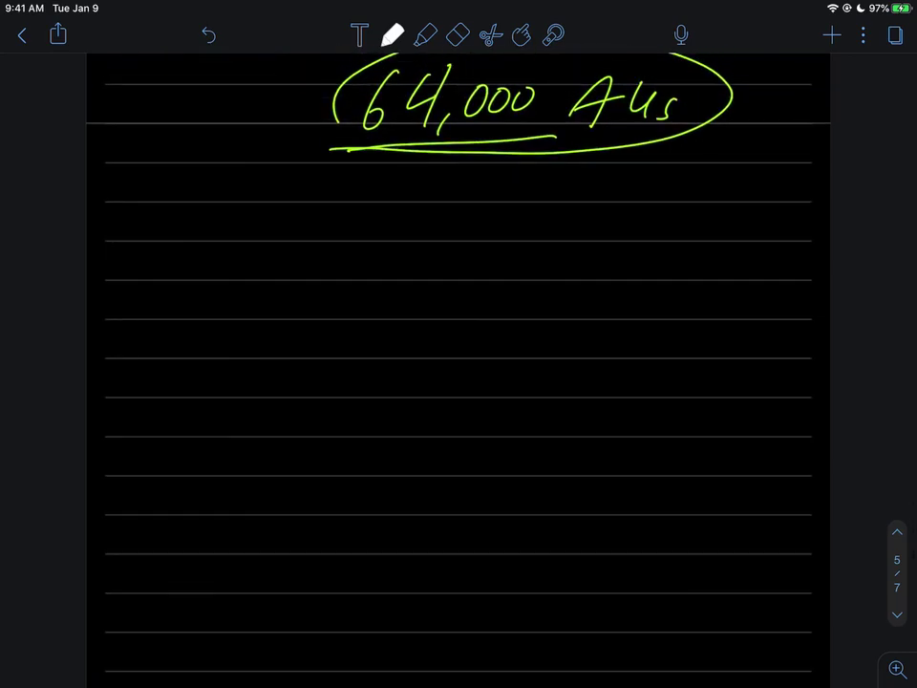
{"action": "left_click_drag", "start_coordinate": [160, 222], "coordinate": [153, 227]}
{"action": "mouse_move", "coordinate": [203, 187]}
{"action": "left_mouse_down"}
{"action": "mouse_move", "coordinate": [197, 230]}
{"action": "mouse_move", "coordinate": [205, 212]}
{"action": "mouse_move", "coordinate": [286, 216]}
{"action": "mouse_move", "coordinate": [296, 226]}
{"action": "left_mouse_up"}
{"action": "left_click_drag", "start_coordinate": [313, 206], "coordinate": [311, 228]}
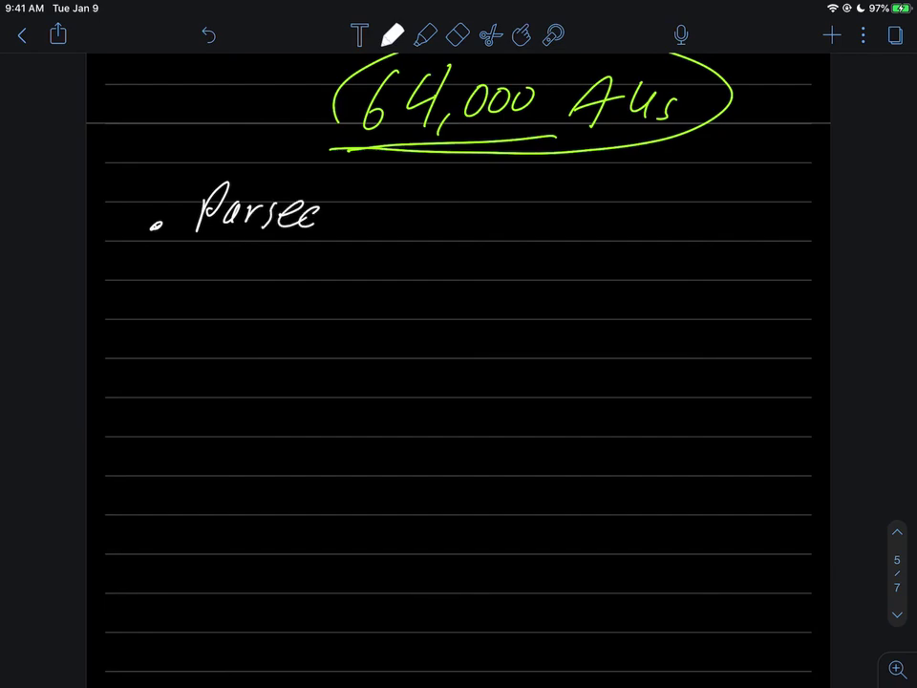
{"action": "left_click_drag", "start_coordinate": [397, 214], "coordinate": [399, 235]}
{"action": "mouse_move", "coordinate": [414, 228]}
{"action": "left_mouse_down"}
{"action": "mouse_move", "coordinate": [412, 235]}
{"action": "mouse_move", "coordinate": [459, 233]}
{"action": "left_mouse_up"}
{"action": "left_click_drag", "start_coordinate": [478, 212], "coordinate": [468, 222]}
{"action": "mouse_move", "coordinate": [522, 209]}
{"action": "left_mouse_down"}
{"action": "mouse_move", "coordinate": [517, 233]}
{"action": "mouse_move", "coordinate": [533, 231]}
{"action": "left_mouse_up"}
{"action": "left_click_drag", "start_coordinate": [540, 222], "coordinate": [549, 243]}
{"action": "left_click_drag", "start_coordinate": [565, 216], "coordinate": [596, 235]}
{"action": "left_click_drag", "start_coordinate": [650, 213], "coordinate": [657, 226]}
{"action": "mouse_move", "coordinate": [667, 208]}
{"action": "left_mouse_down"}
{"action": "mouse_move", "coordinate": [646, 247]}
{"action": "mouse_move", "coordinate": [680, 227]}
{"action": "mouse_move", "coordinate": [703, 229]}
{"action": "left_mouse_up"}
{"action": "left_click_drag", "start_coordinate": [707, 229], "coordinate": [731, 218]}
{"action": "left_click_drag", "start_coordinate": [745, 214], "coordinate": [737, 232]}
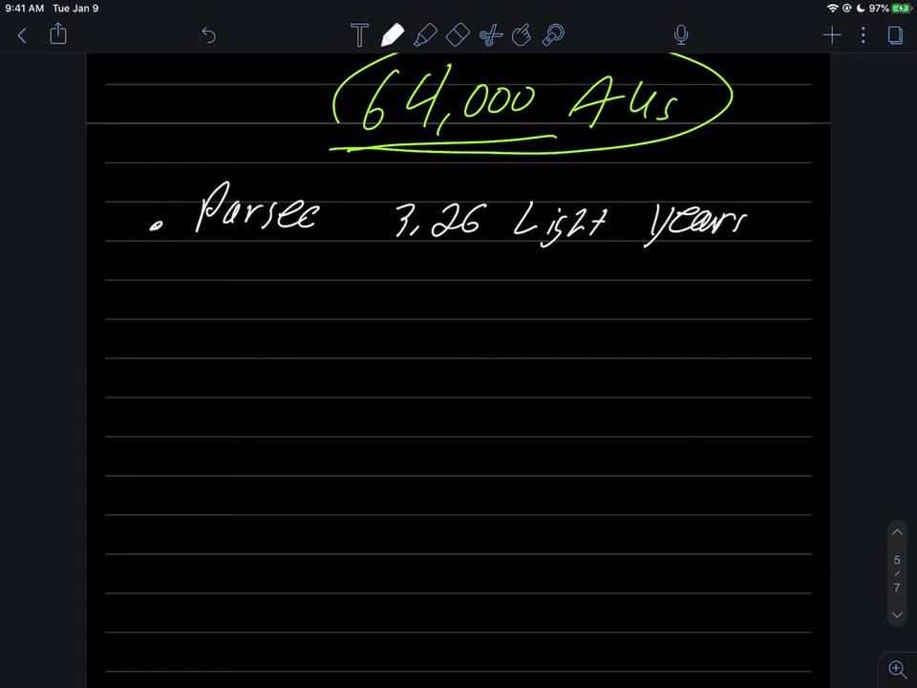
Underline 3,26 and start a new bullet below the Parsec line.
{"action": "left_click_drag", "start_coordinate": [385, 254], "coordinate": [463, 247]}
{"action": "scroll", "coordinate": [458, 382], "scroll_direction": "down", "scroll_amount": 2}
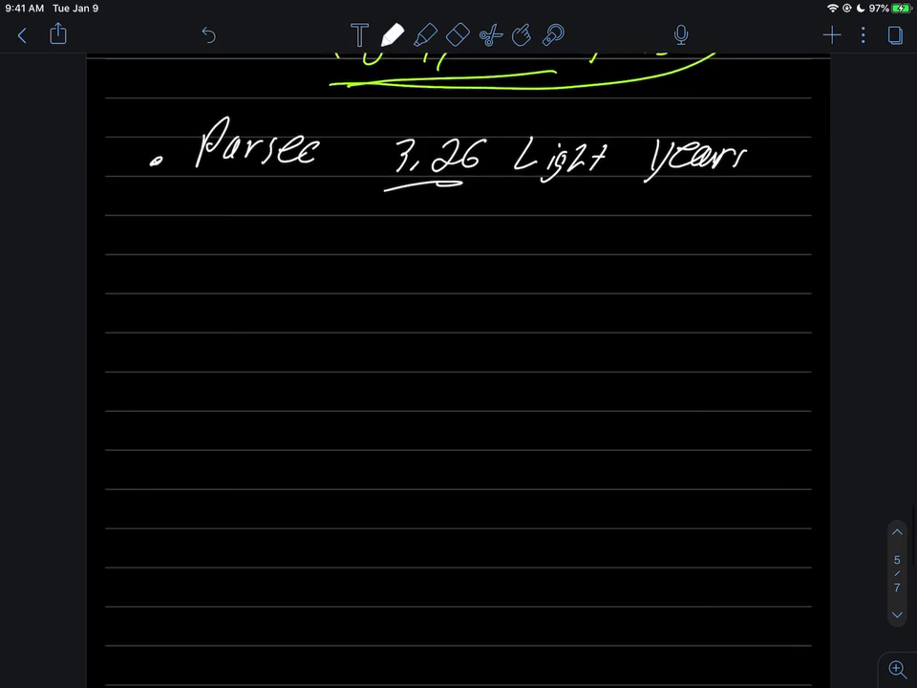
{"action": "left_click_drag", "start_coordinate": [143, 264], "coordinate": [146, 266]}
Write 'SS 100 AU's' beside the new bullet.
{"action": "mouse_move", "coordinate": [220, 262]}
{"action": "left_mouse_down"}
{"action": "mouse_move", "coordinate": [207, 283]}
{"action": "mouse_move", "coordinate": [231, 283]}
{"action": "left_mouse_up"}
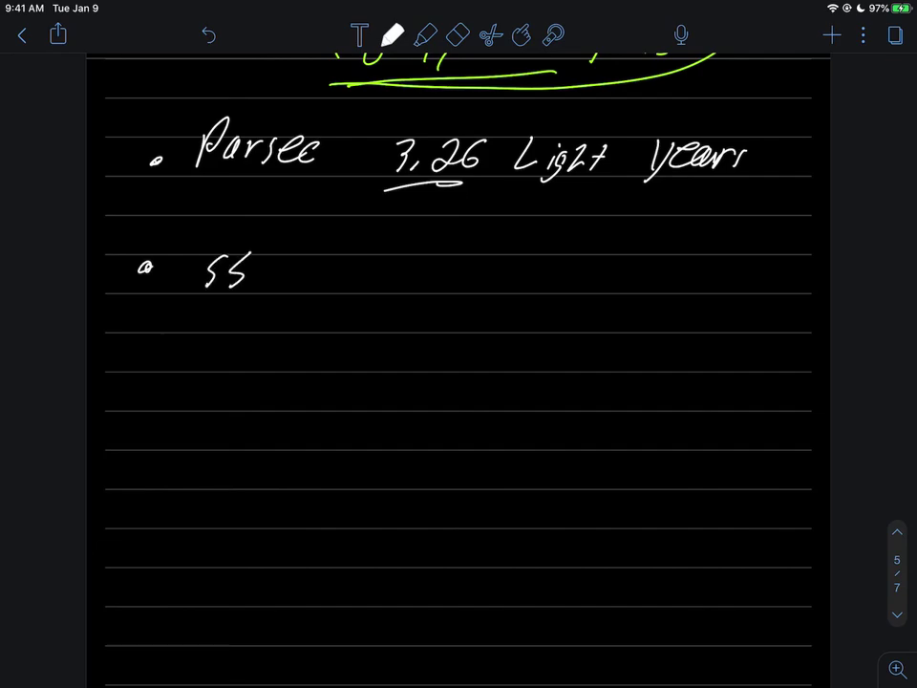
{"action": "mouse_move", "coordinate": [326, 260]}
{"action": "left_mouse_down"}
{"action": "mouse_move", "coordinate": [324, 287]}
{"action": "mouse_move", "coordinate": [380, 270]}
{"action": "mouse_move", "coordinate": [477, 274]}
{"action": "mouse_move", "coordinate": [489, 284]}
{"action": "left_mouse_up"}
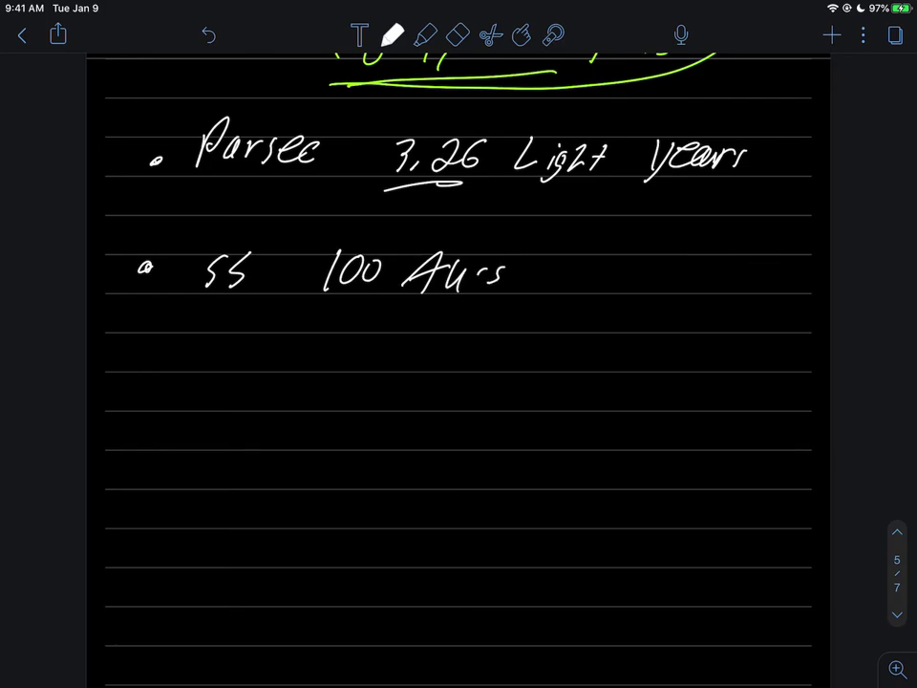
{"action": "scroll", "coordinate": [458, 382], "scroll_direction": "down", "scroll_amount": 3}
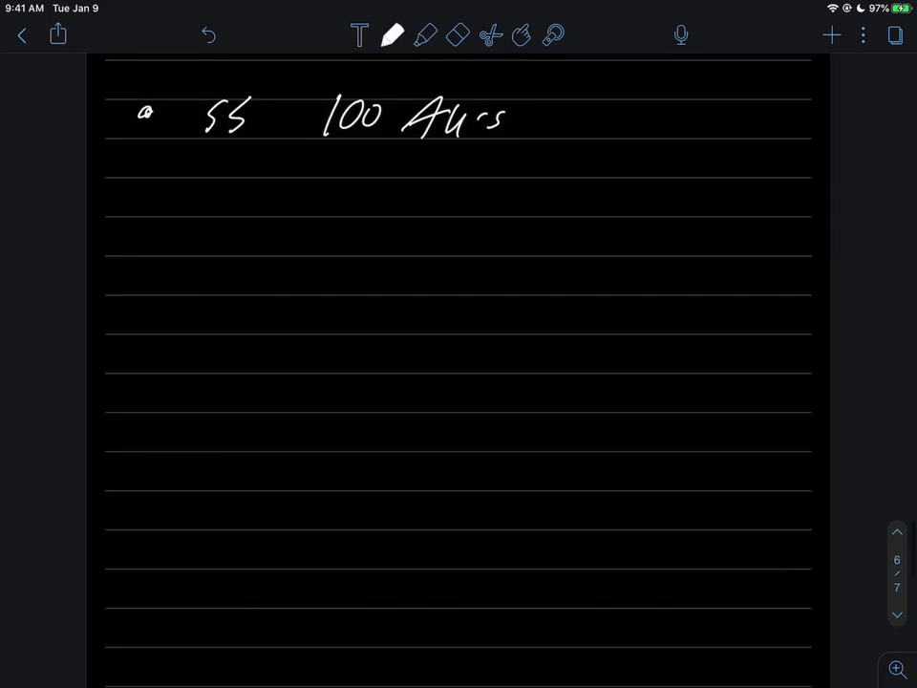
Add a bullet reading 'nearest star to us:'.
{"action": "left_click_drag", "start_coordinate": [135, 199], "coordinate": [246, 209]}
{"action": "mouse_move", "coordinate": [250, 208]}
{"action": "left_mouse_down"}
{"action": "mouse_move", "coordinate": [262, 192]}
{"action": "mouse_move", "coordinate": [287, 207]}
{"action": "left_mouse_up"}
{"action": "mouse_move", "coordinate": [289, 209]}
{"action": "left_mouse_down"}
{"action": "mouse_move", "coordinate": [308, 191]}
{"action": "mouse_move", "coordinate": [304, 210]}
{"action": "left_mouse_up"}
{"action": "left_click_drag", "start_coordinate": [311, 185], "coordinate": [330, 186]}
{"action": "left_click_drag", "start_coordinate": [329, 185], "coordinate": [318, 212]}
{"action": "mouse_move", "coordinate": [382, 186]}
{"action": "left_mouse_down"}
{"action": "mouse_move", "coordinate": [372, 210]}
{"action": "mouse_move", "coordinate": [406, 187]}
{"action": "left_mouse_up"}
{"action": "mouse_move", "coordinate": [404, 188]}
{"action": "left_mouse_down"}
{"action": "mouse_move", "coordinate": [396, 210]}
{"action": "mouse_move", "coordinate": [458, 193]}
{"action": "mouse_move", "coordinate": [487, 210]}
{"action": "left_mouse_up"}
{"action": "left_click_drag", "start_coordinate": [483, 197], "coordinate": [499, 195]}
{"action": "left_click_drag", "start_coordinate": [508, 198], "coordinate": [551, 208]}
{"action": "left_click", "coordinate": [582, 196]}
{"action": "left_click", "coordinate": [582, 207]}
Add '(Sun 1Au)' after the colon and underline the word nearest.
{"action": "mouse_move", "coordinate": [632, 181]}
{"action": "left_mouse_down"}
{"action": "mouse_move", "coordinate": [627, 216]}
{"action": "mouse_move", "coordinate": [686, 208]}
{"action": "left_mouse_up"}
{"action": "left_click", "coordinate": [744, 203]}
{"action": "mouse_move", "coordinate": [735, 187]}
{"action": "left_mouse_down"}
{"action": "mouse_move", "coordinate": [737, 210]}
{"action": "mouse_move", "coordinate": [762, 187]}
{"action": "mouse_move", "coordinate": [778, 212]}
{"action": "left_mouse_up"}
{"action": "left_click_drag", "start_coordinate": [805, 180], "coordinate": [808, 218]}
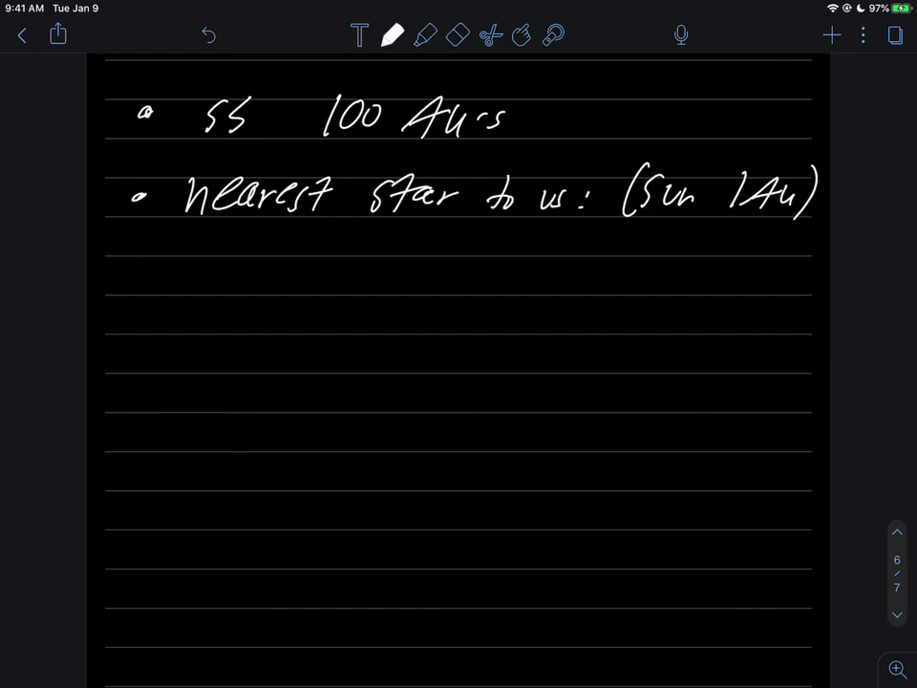
{"action": "left_click_drag", "start_coordinate": [184, 219], "coordinate": [330, 217]}
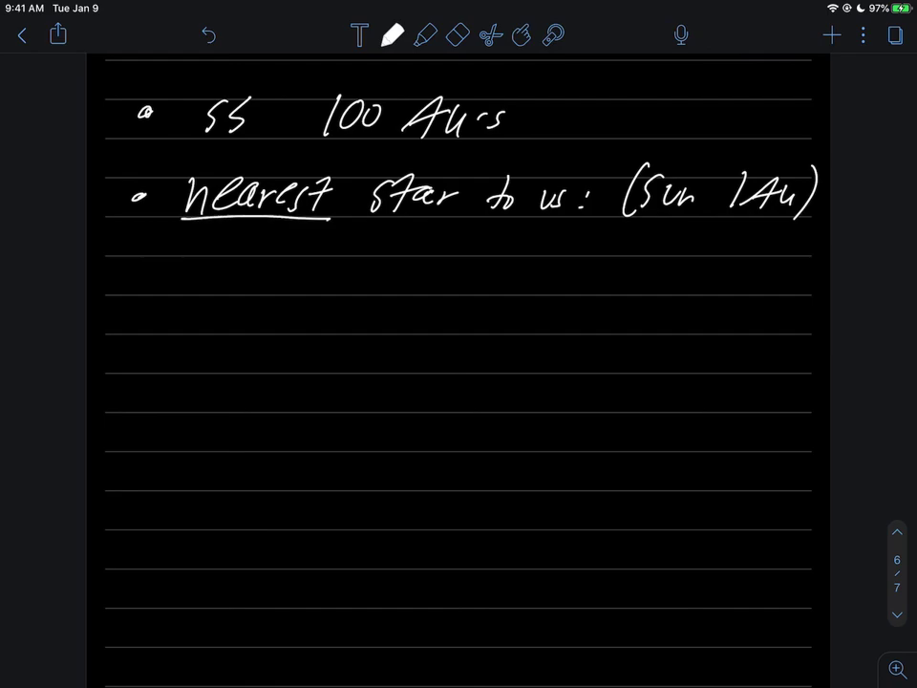
Write '4.2 Ly away' below the nearest-star line.
{"action": "left_click_drag", "start_coordinate": [342, 254], "coordinate": [350, 275]}
{"action": "mouse_move", "coordinate": [357, 254]}
{"action": "left_mouse_down"}
{"action": "mouse_move", "coordinate": [359, 286]}
{"action": "mouse_move", "coordinate": [407, 282]}
{"action": "left_mouse_up"}
{"action": "left_click", "coordinate": [373, 279]}
{"action": "left_click_drag", "start_coordinate": [450, 254], "coordinate": [468, 283]}
{"action": "left_click_drag", "start_coordinate": [478, 258], "coordinate": [488, 275]}
{"action": "left_click_drag", "start_coordinate": [499, 256], "coordinate": [486, 289]}
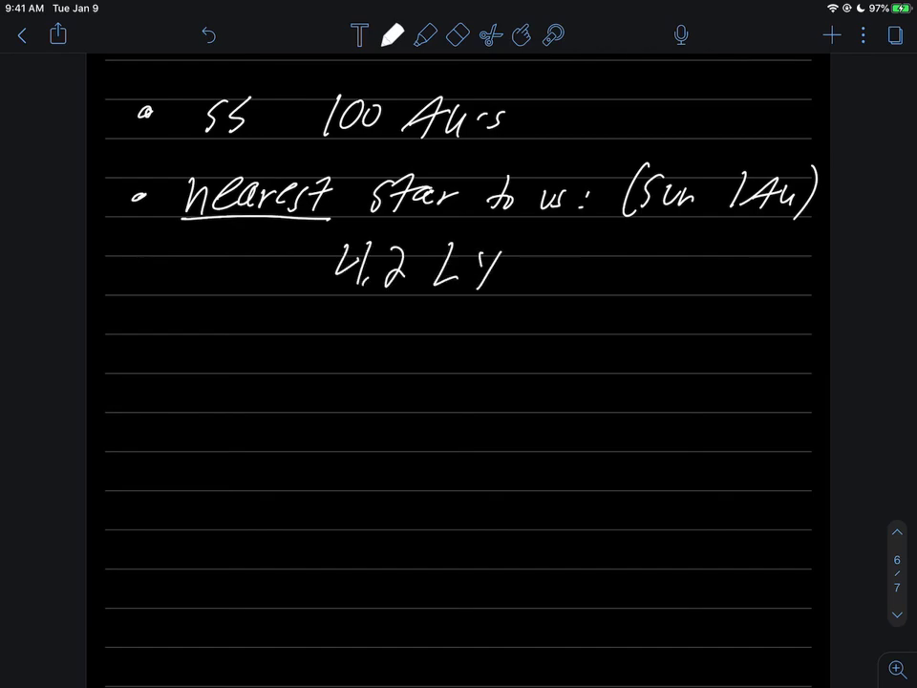
{"action": "mouse_move", "coordinate": [559, 266]}
{"action": "left_mouse_down"}
{"action": "mouse_move", "coordinate": [549, 277]}
{"action": "mouse_move", "coordinate": [630, 283]}
{"action": "left_mouse_up"}
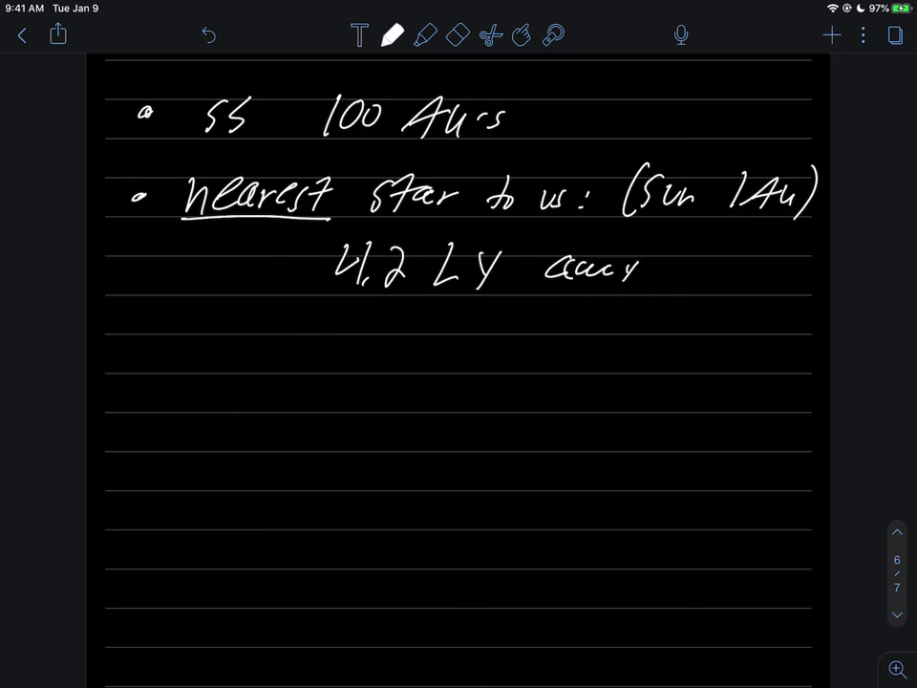
Add a bullet reading 'Galaxy 2 million Ly away'.
{"action": "left_click", "coordinate": [159, 359]}
{"action": "mouse_move", "coordinate": [223, 342]}
{"action": "left_mouse_down"}
{"action": "mouse_move", "coordinate": [219, 361]}
{"action": "mouse_move", "coordinate": [299, 365]}
{"action": "left_mouse_up"}
{"action": "left_click_drag", "start_coordinate": [302, 350], "coordinate": [321, 367]}
{"action": "left_click_drag", "start_coordinate": [321, 350], "coordinate": [304, 367]}
{"action": "left_click_drag", "start_coordinate": [360, 350], "coordinate": [371, 374]}
{"action": "left_click_drag", "start_coordinate": [325, 348], "coordinate": [322, 362]}
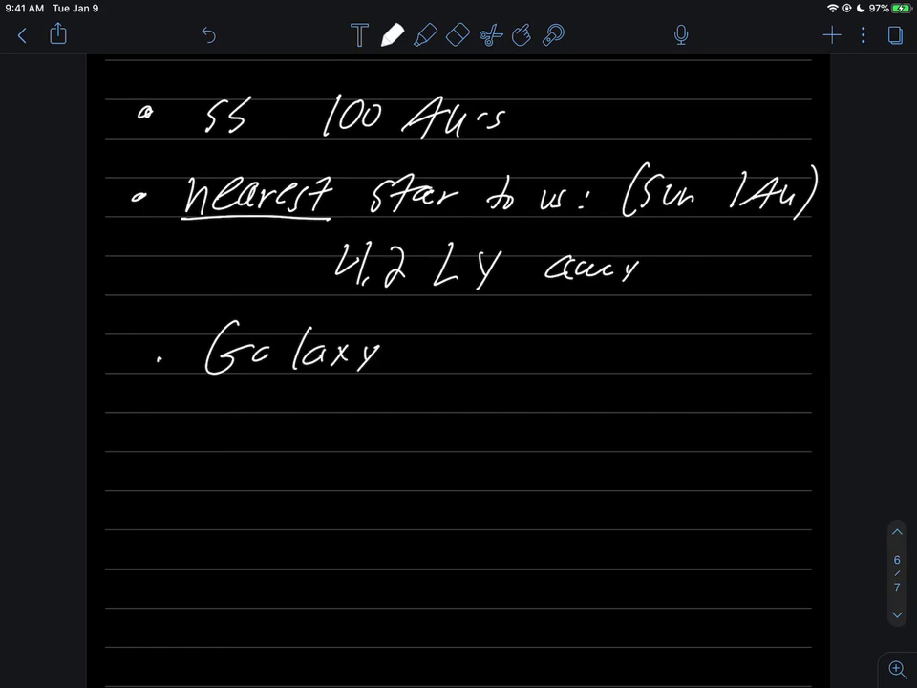
{"action": "mouse_move", "coordinate": [445, 350]}
{"action": "left_mouse_down"}
{"action": "mouse_move", "coordinate": [472, 367]}
{"action": "mouse_move", "coordinate": [541, 367]}
{"action": "left_mouse_up"}
{"action": "mouse_move", "coordinate": [556, 343]}
{"action": "left_mouse_down"}
{"action": "mouse_move", "coordinate": [558, 367]}
{"action": "mouse_move", "coordinate": [579, 367]}
{"action": "left_mouse_up"}
{"action": "mouse_move", "coordinate": [595, 355]}
{"action": "left_mouse_down"}
{"action": "mouse_move", "coordinate": [596, 367]}
{"action": "mouse_move", "coordinate": [690, 371]}
{"action": "mouse_move", "coordinate": [790, 359]}
{"action": "left_mouse_up"}
{"action": "left_click", "coordinate": [747, 353]}
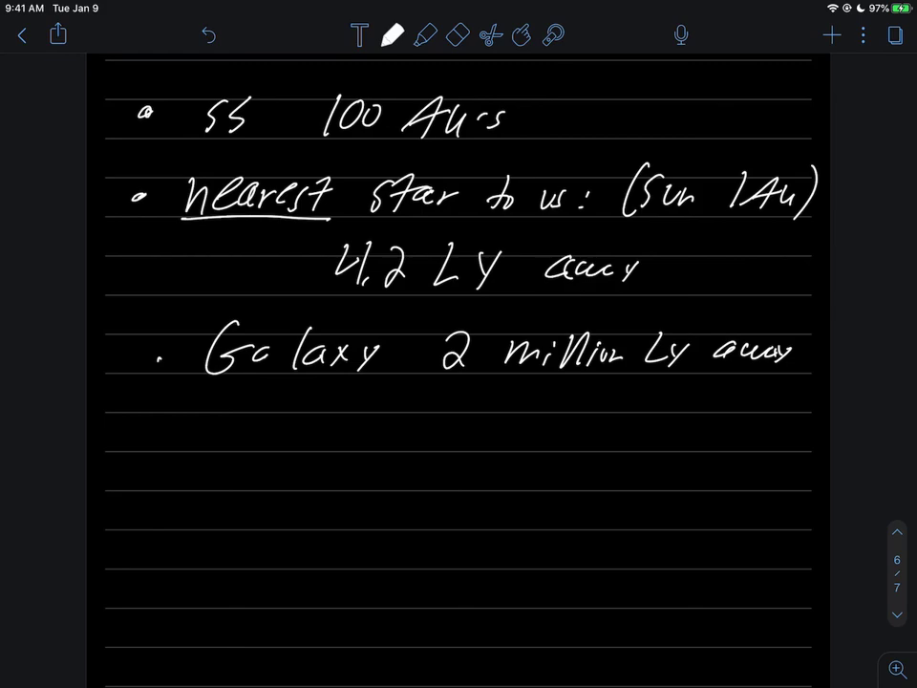
{"action": "left_click", "coordinate": [426, 36]}
Highlight '4.2 Ly' and '2 million Ly away' in yellow.
{"action": "left_click_drag", "start_coordinate": [338, 264], "coordinate": [504, 265]}
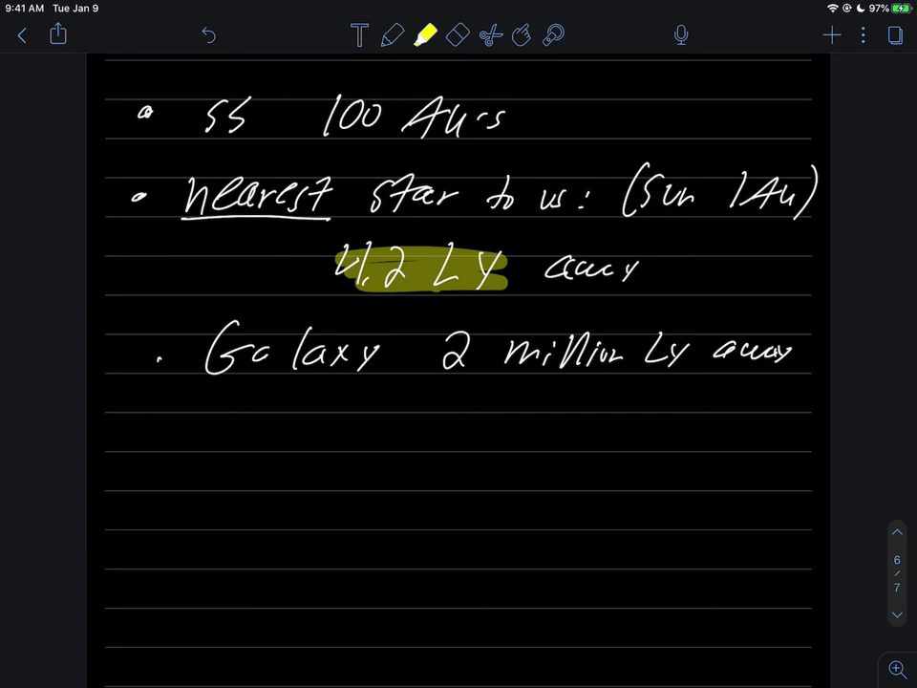
{"action": "left_click_drag", "start_coordinate": [417, 357], "coordinate": [804, 356]}
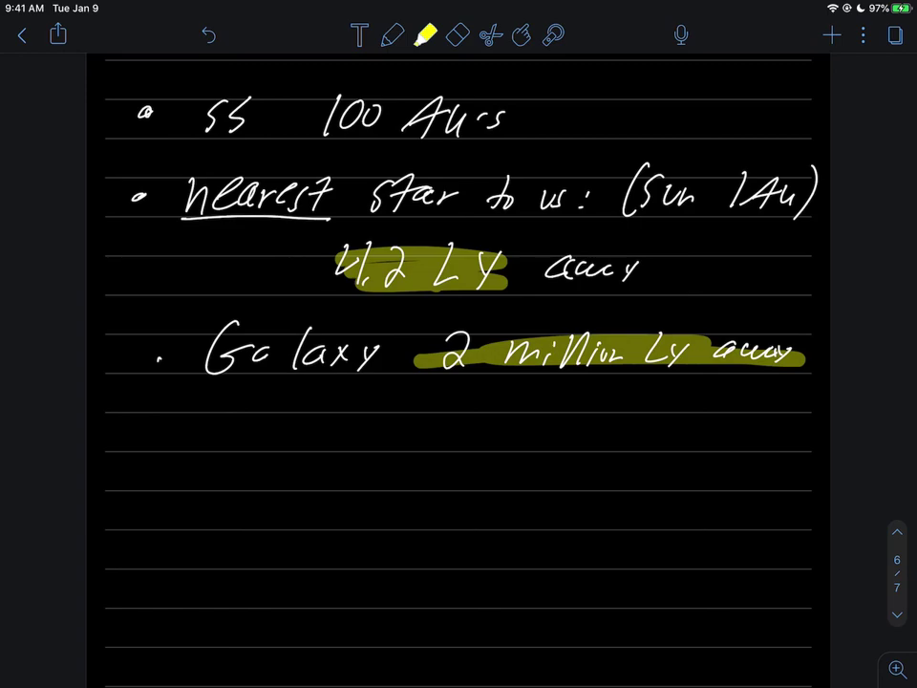